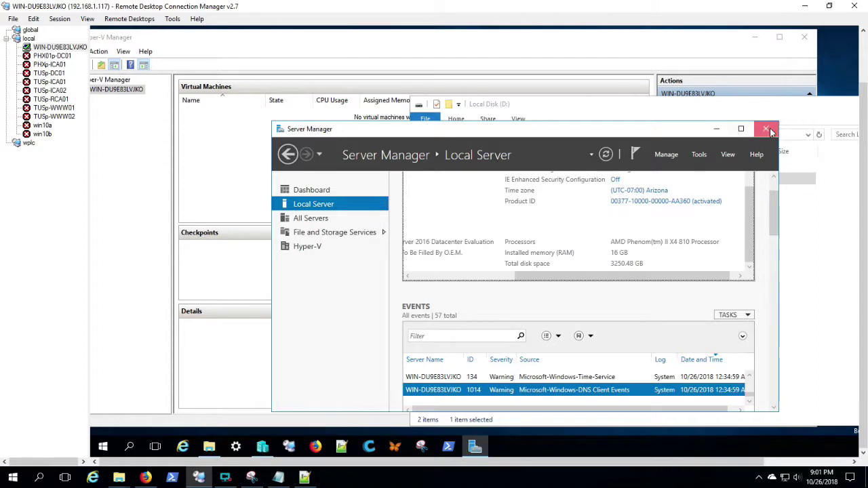
Close Server Manager and start creating a new virtual machine on the local server in Hyper-V Manager.
{"action": "left_click", "coordinate": [770, 131]}
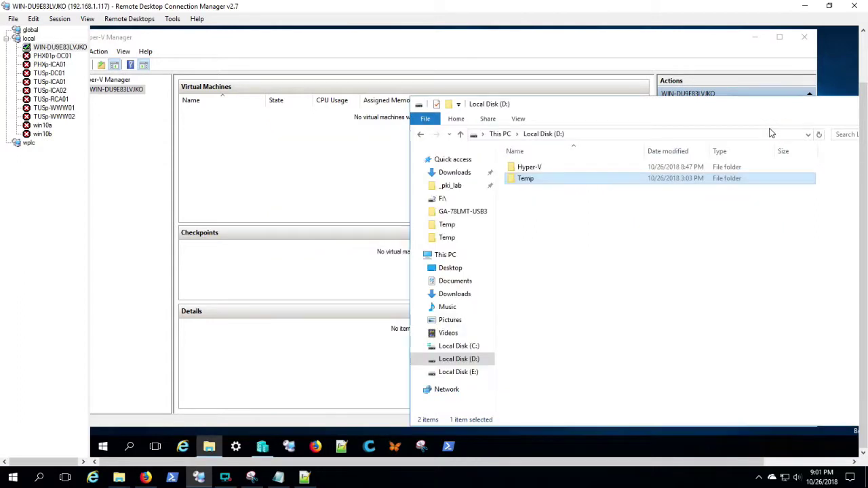
{"action": "left_click", "coordinate": [292, 147]}
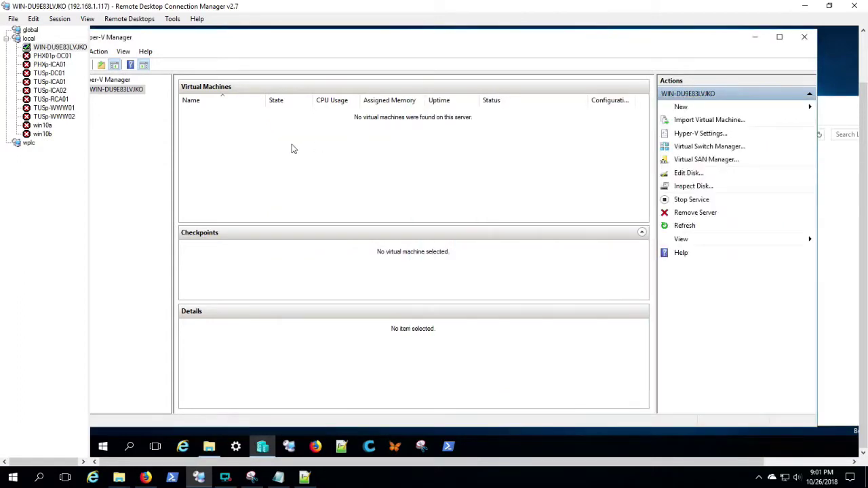
{"action": "left_click", "coordinate": [678, 108]}
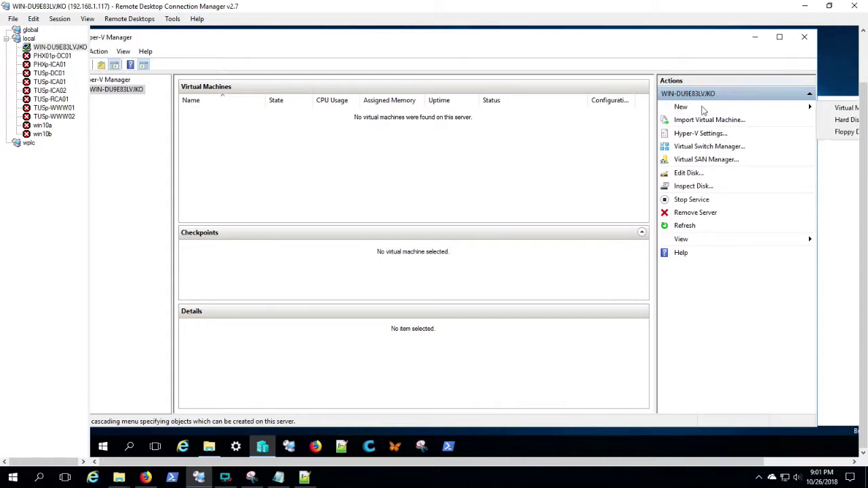
{"action": "left_click", "coordinate": [824, 108]}
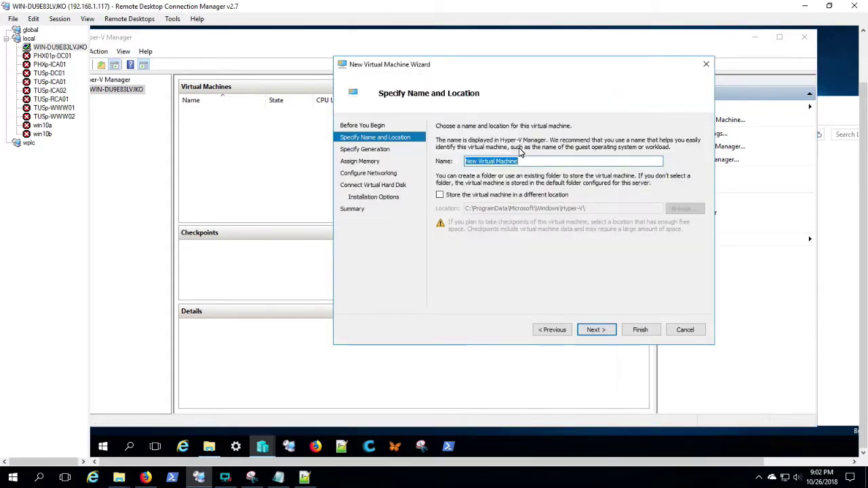
Name the virtual machine base2016, checking the parent disk name used in the deploy2016pkilabnewa.ps1 script.
{"action": "type", "text": "base"}
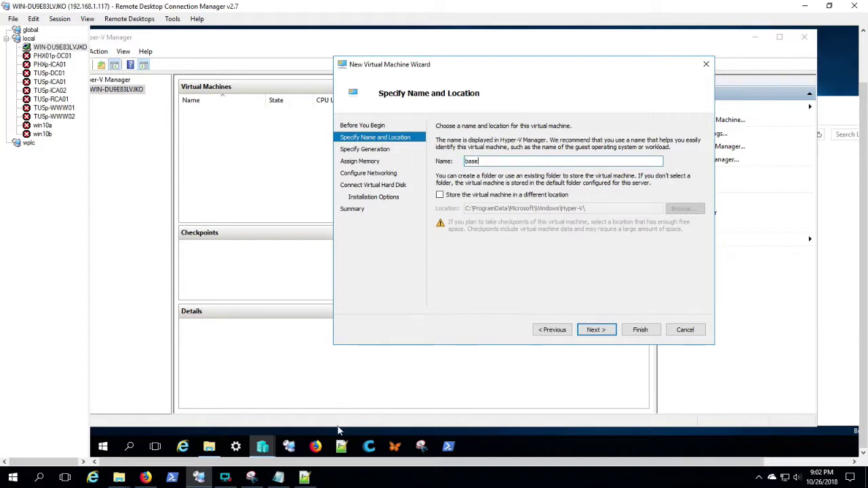
{"action": "left_click", "coordinate": [275, 483]}
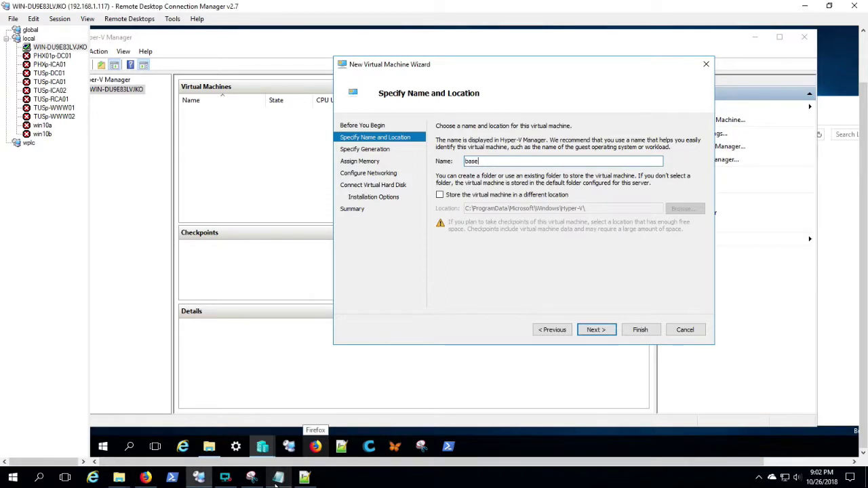
{"action": "mouse_move", "coordinate": [293, 482]}
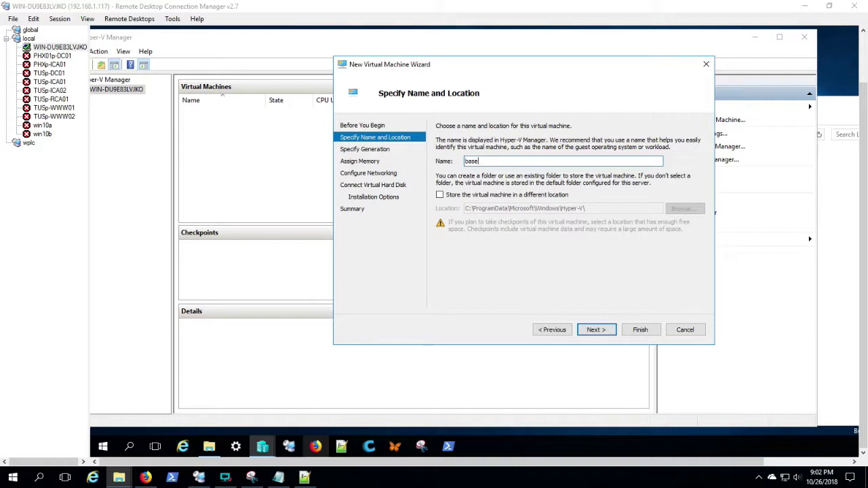
{"action": "key", "text": "alt+Tab"}
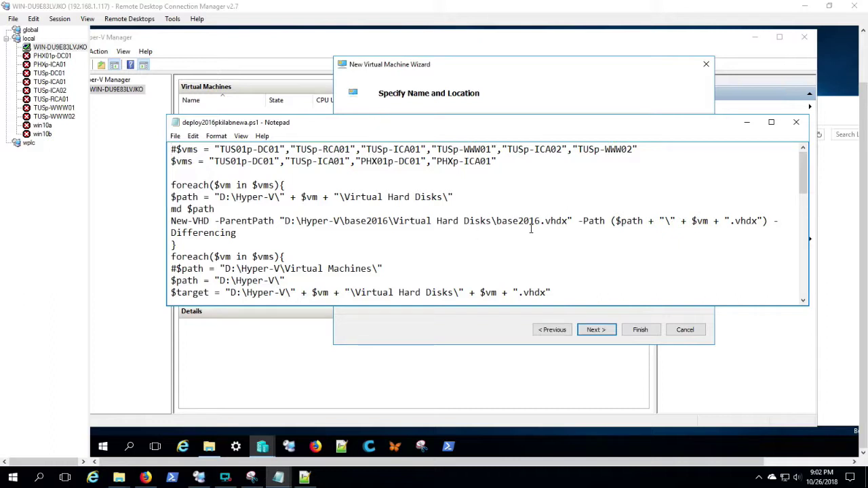
{"action": "left_click", "coordinate": [442, 318]}
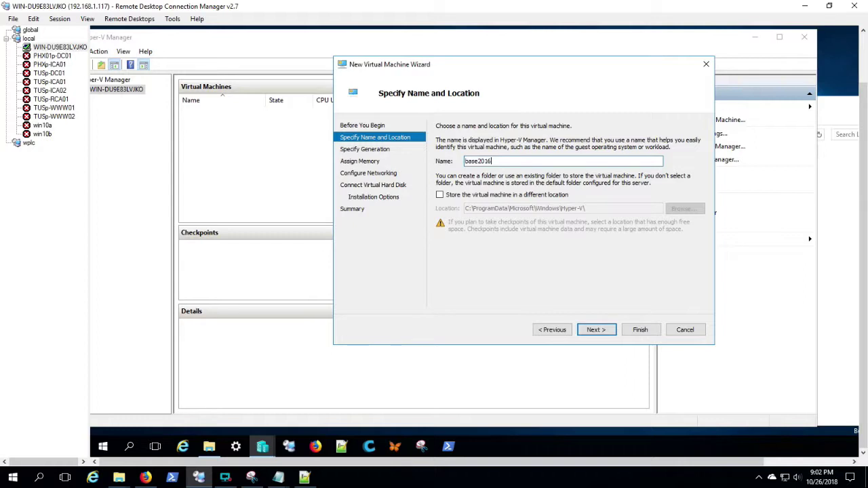
Store the virtual machine in the D:\Hyper-V folder instead of the default location and accept Generation 1.
{"action": "left_click", "coordinate": [520, 195]}
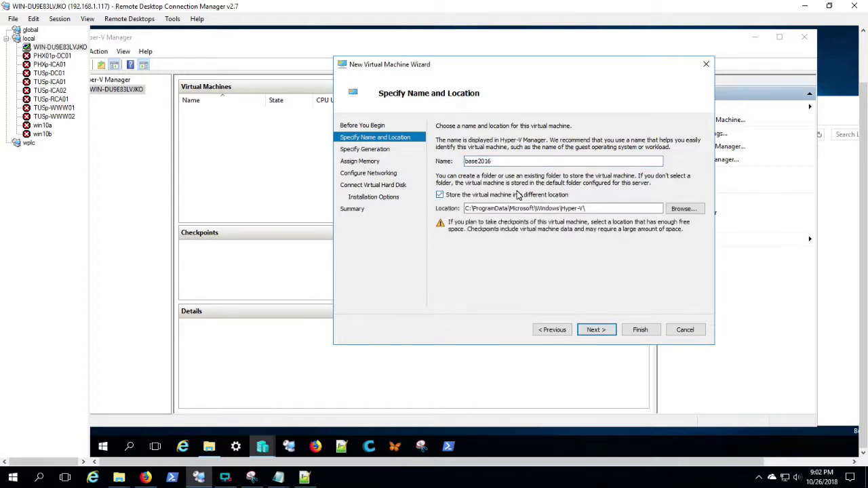
{"action": "left_click", "coordinate": [680, 208]}
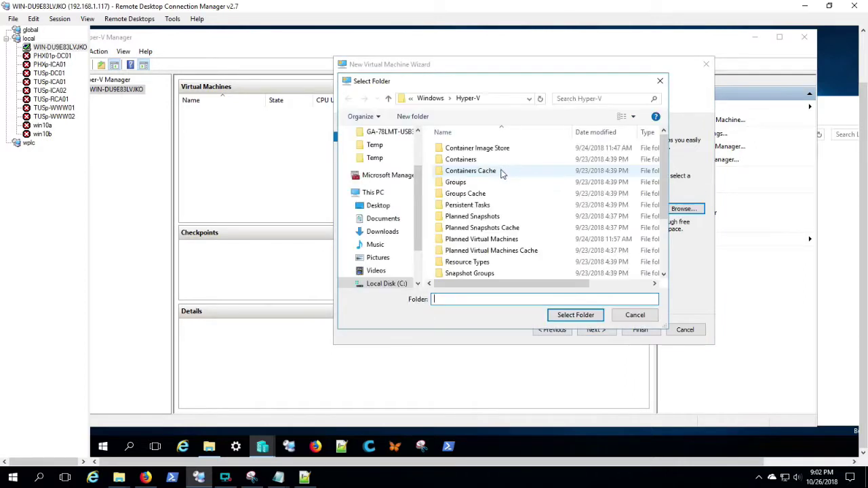
{"action": "scroll", "coordinate": [403, 257], "scroll_direction": "down", "scroll_amount": 2}
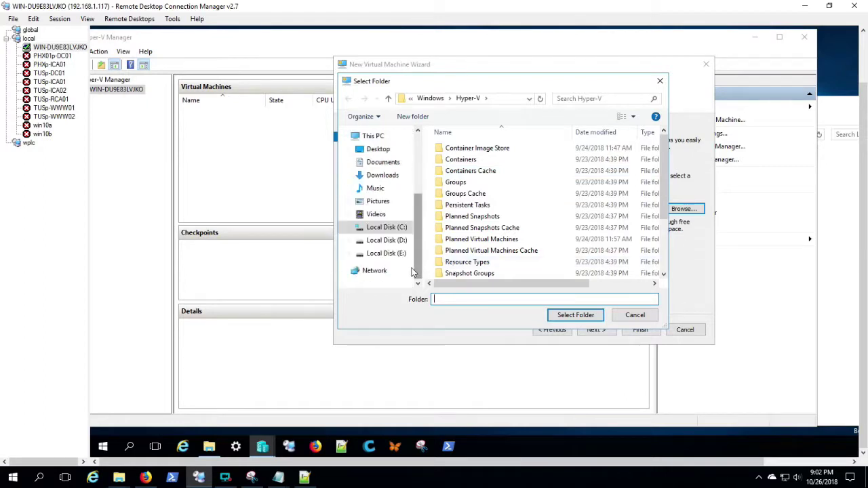
{"action": "left_click", "coordinate": [400, 240]}
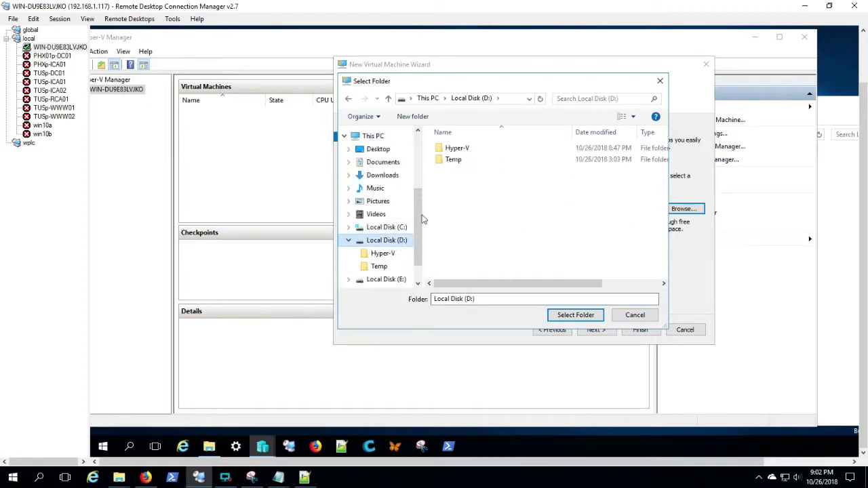
{"action": "left_click", "coordinate": [455, 149]}
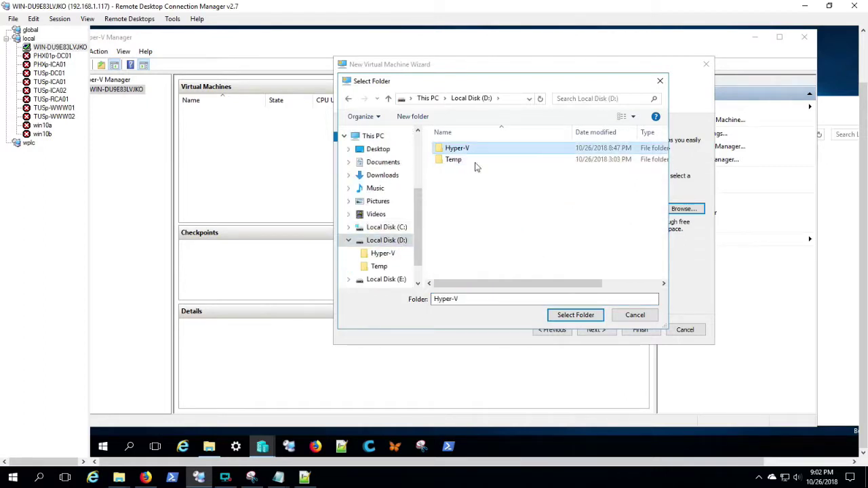
{"action": "left_click", "coordinate": [575, 315]}
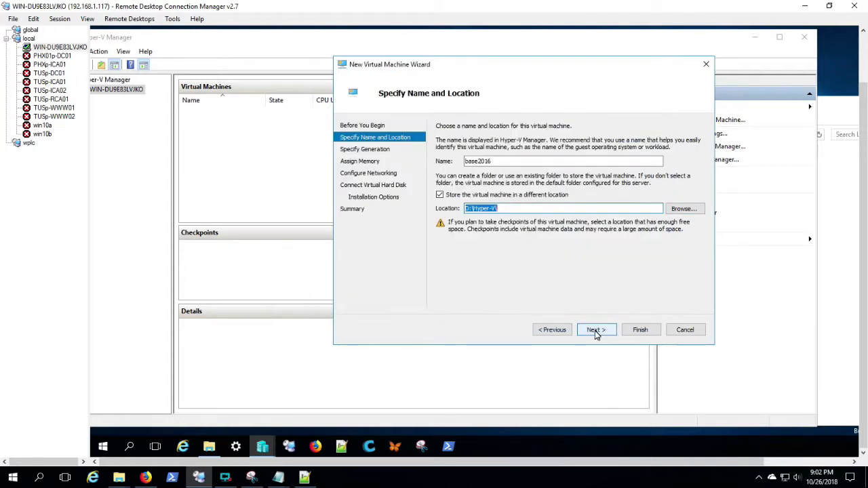
{"action": "left_click", "coordinate": [594, 331]}
{"action": "left_click", "coordinate": [594, 330]}
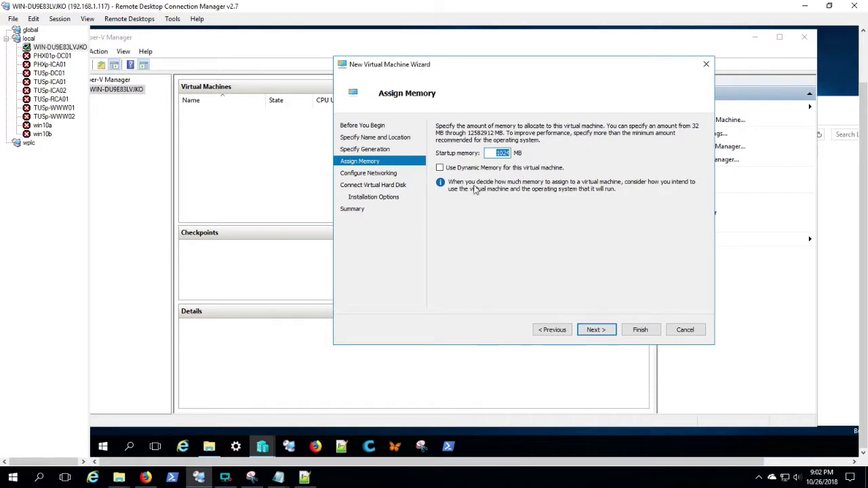
{"action": "left_click", "coordinate": [479, 169]}
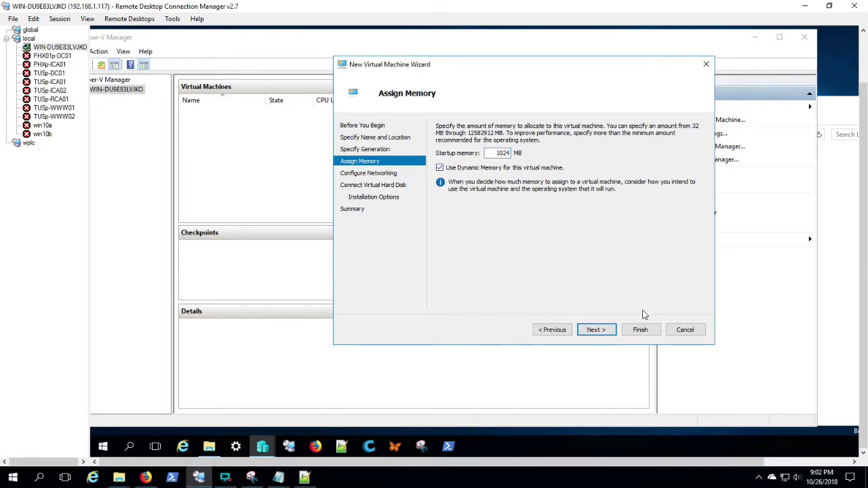
{"action": "left_click", "coordinate": [601, 332]}
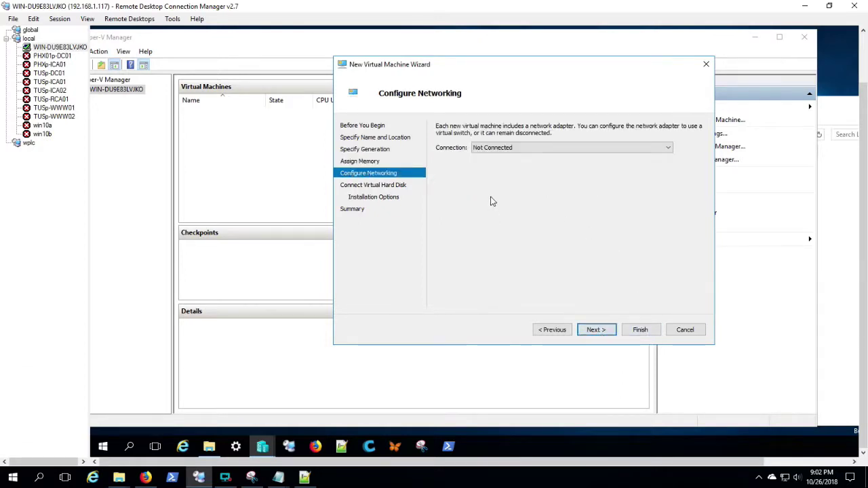
{"action": "left_click", "coordinate": [555, 331]}
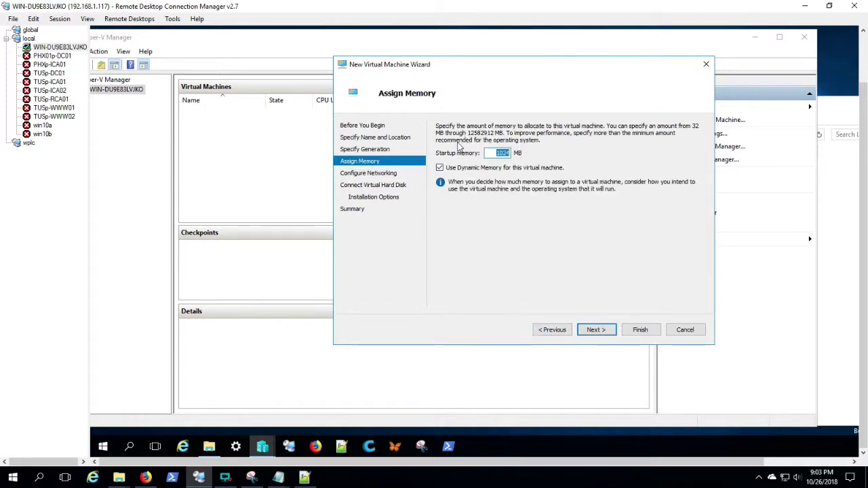
{"action": "left_click", "coordinate": [469, 174]}
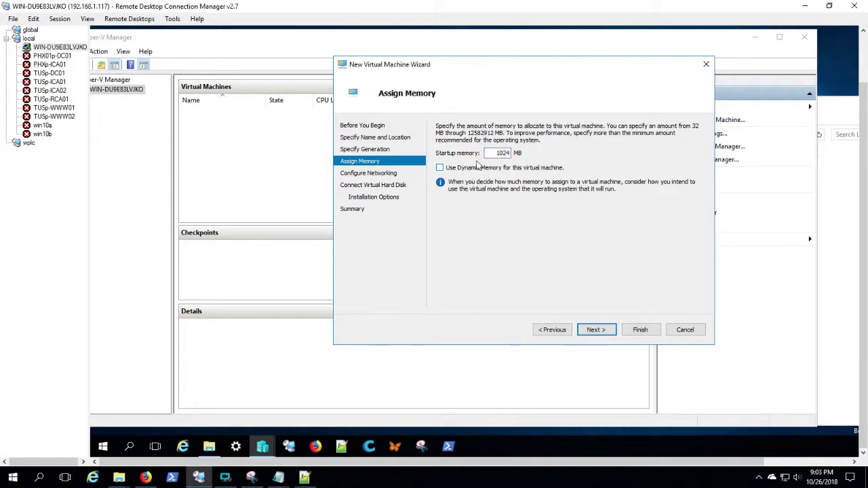
Keep the startup memory at 1024 MB and connect the virtual machine's network adapter to the LAN switch.
{"action": "double_click", "coordinate": [488, 154]}
{"action": "left_click", "coordinate": [597, 330]}
{"action": "left_click", "coordinate": [545, 147]}
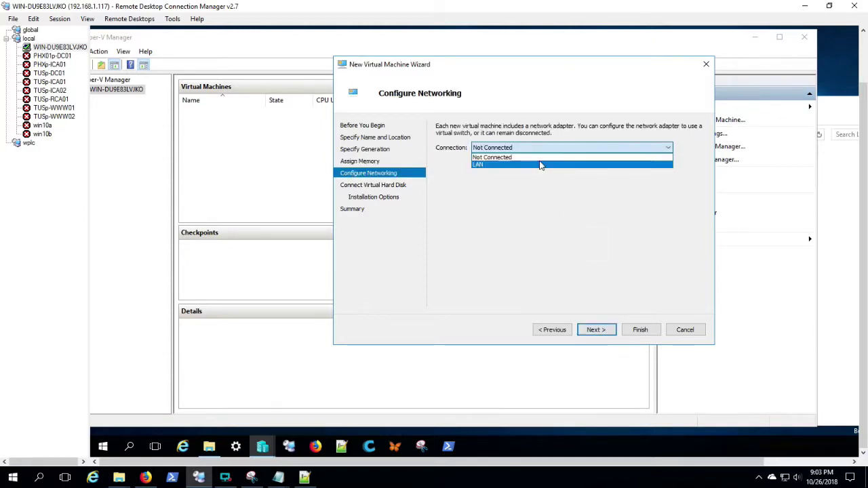
{"action": "left_click", "coordinate": [377, 189]}
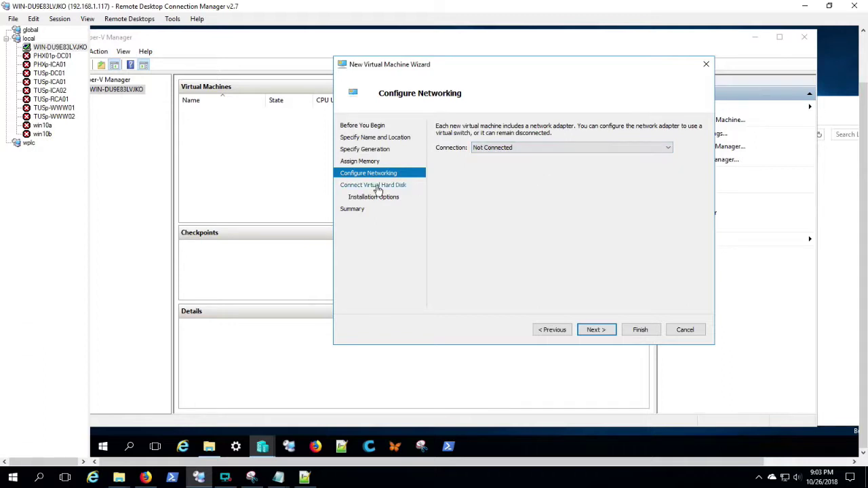
{"action": "left_click", "coordinate": [542, 144]}
{"action": "left_click", "coordinate": [532, 166]}
Create the base2016.vhdx virtual hard disk with a size of 40 GB in D:\Hyper-V\base2016\Virtual Hard Disks.
{"action": "left_click", "coordinate": [391, 188]}
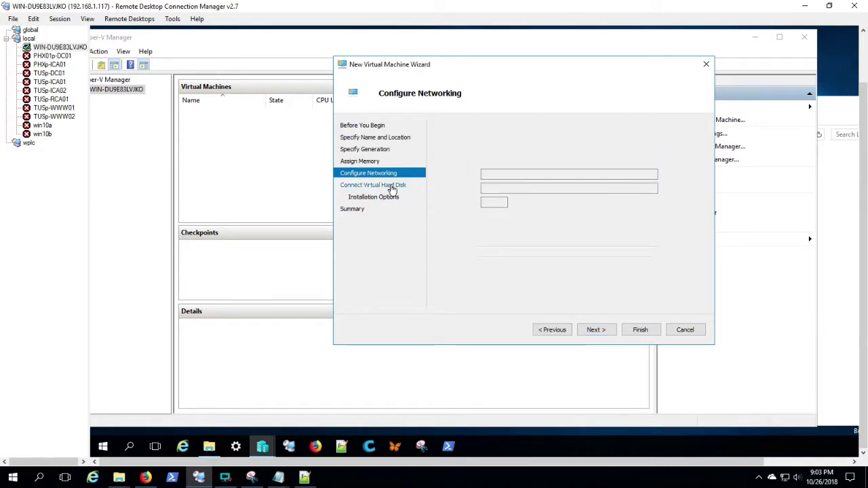
{"action": "double_click", "coordinate": [497, 202]}
{"action": "type", "text": "40"}
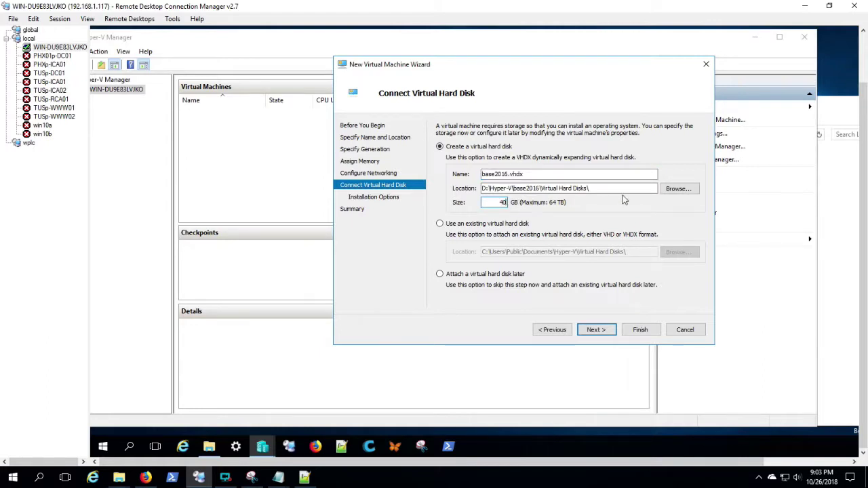
{"action": "left_click", "coordinate": [628, 189]}
{"action": "left_click", "coordinate": [593, 330]}
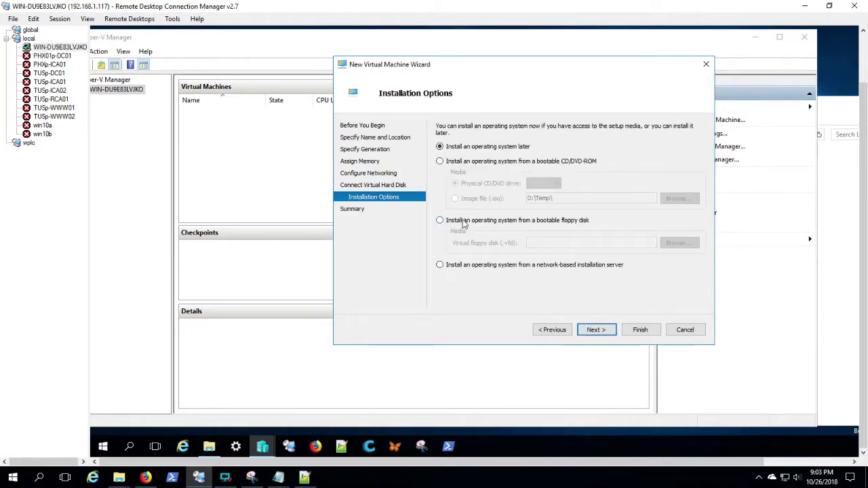
Set the operating system to install from the 14393.0.160715-1616.RS1_RELEASE_SERVER image file in D:\Temp and finish creating the virtual machine.
{"action": "left_click", "coordinate": [471, 162]}
{"action": "left_click", "coordinate": [474, 202]}
{"action": "left_click", "coordinate": [678, 198]}
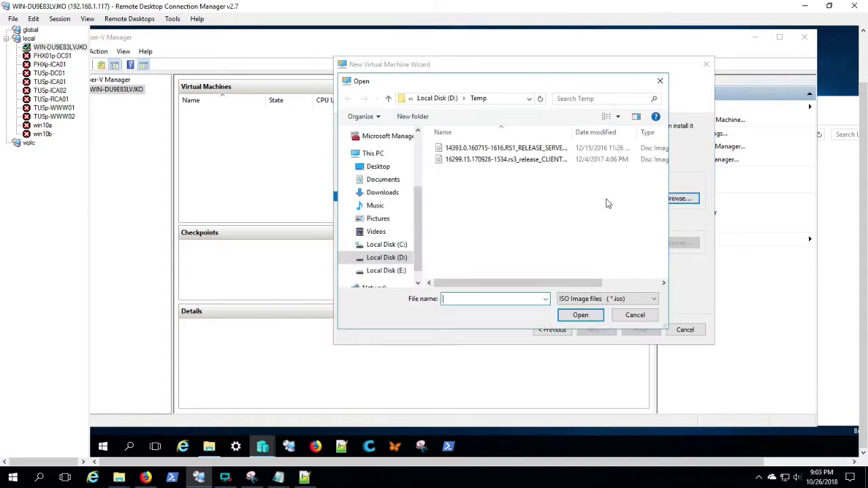
{"action": "left_click", "coordinate": [537, 151]}
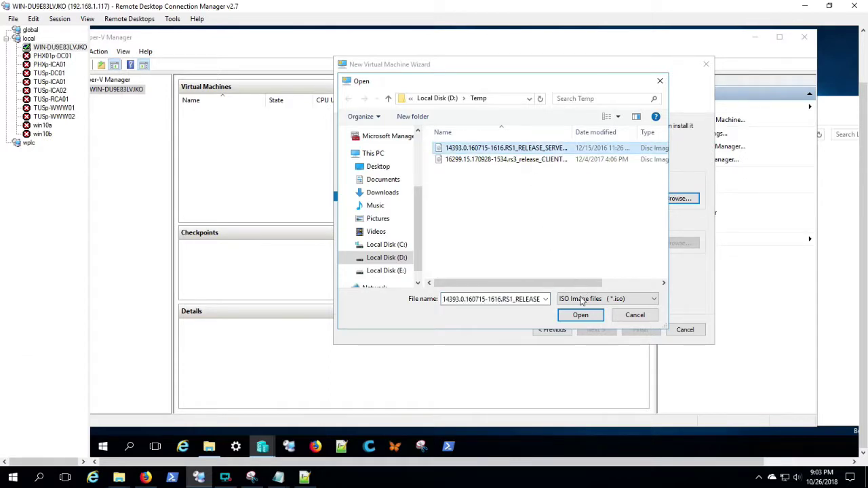
{"action": "left_click", "coordinate": [582, 317]}
{"action": "left_click", "coordinate": [593, 330]}
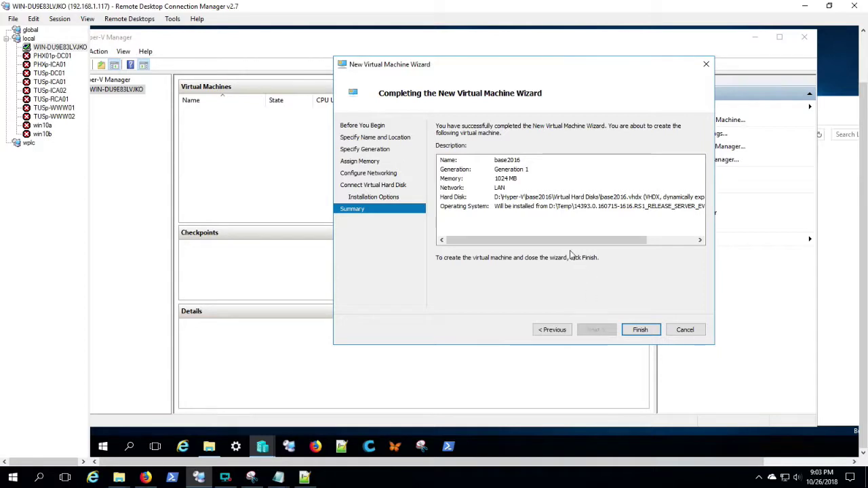
{"action": "left_click_drag", "start_coordinate": [572, 241], "coordinate": [550, 250]}
{"action": "left_click", "coordinate": [639, 330]}
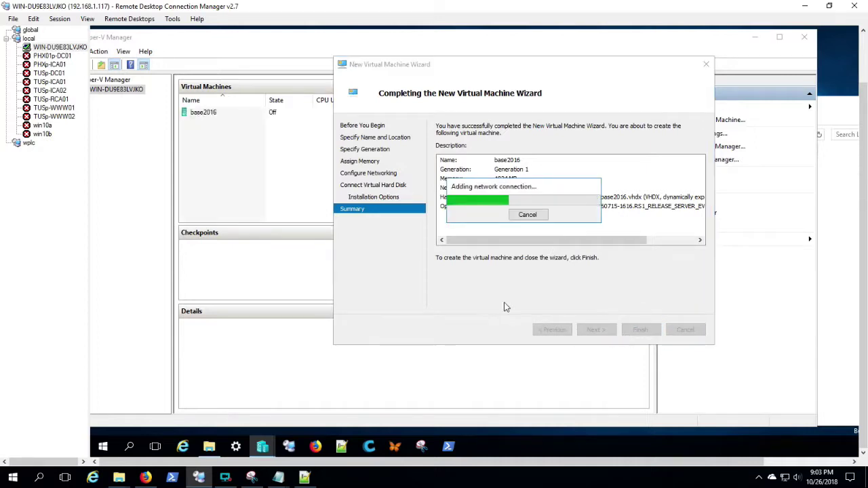
Connect to the base2016 virtual machine and start it.
{"action": "right_click", "coordinate": [218, 116]}
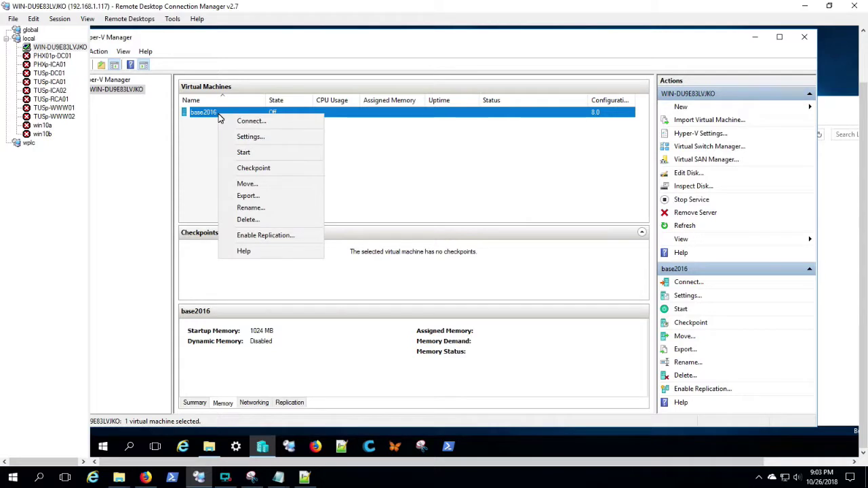
{"action": "left_click", "coordinate": [250, 119]}
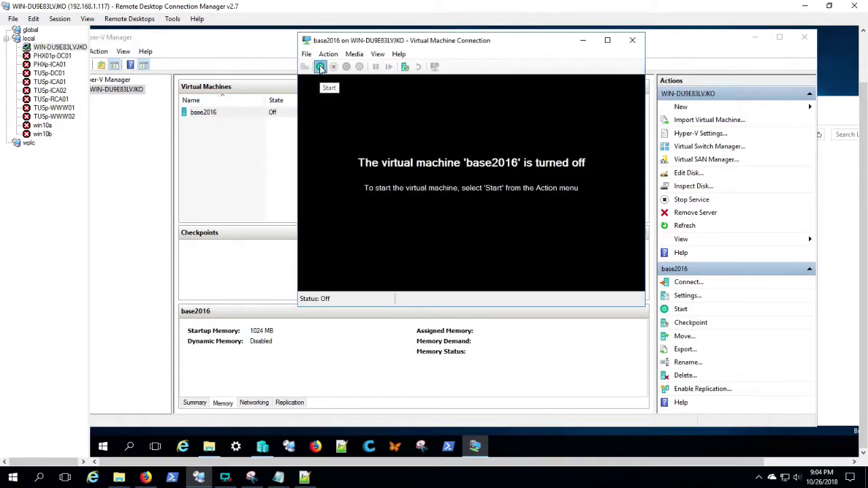
{"action": "left_click", "coordinate": [320, 67]}
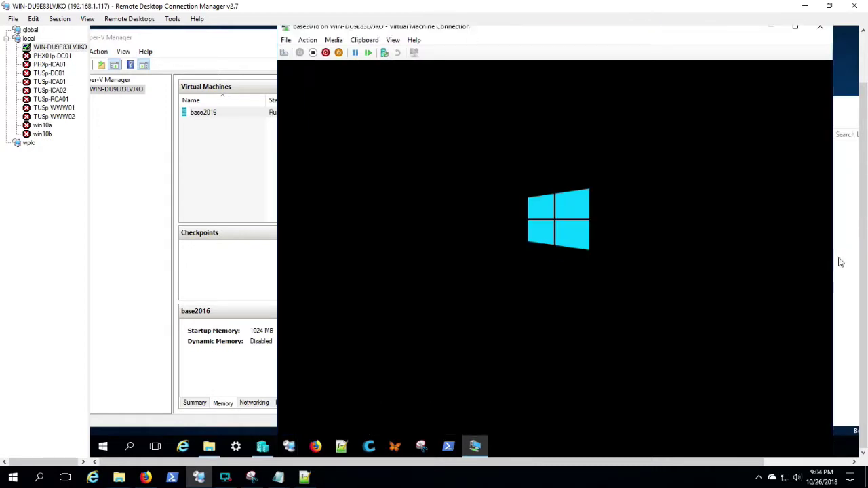
Move the base2016 connection window up to the upper edge of the remote desktop.
{"action": "scroll", "coordinate": [696, 112], "scroll_direction": "up", "scroll_amount": 2}
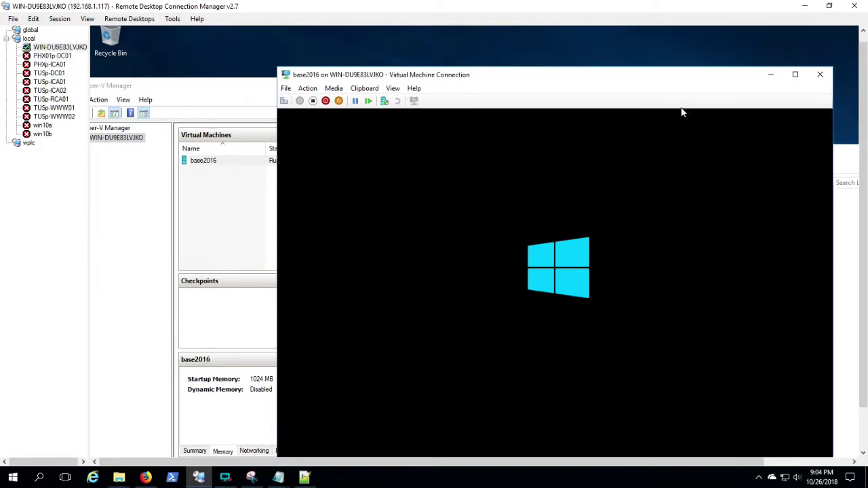
{"action": "left_click_drag", "start_coordinate": [612, 81], "coordinate": [612, 55]}
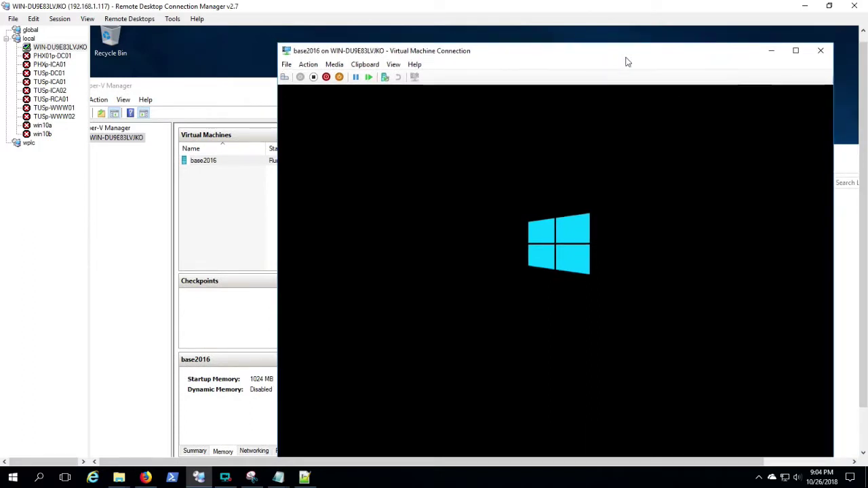
{"action": "mouse_move", "coordinate": [858, 81]}
{"action": "left_mouse_down"}
{"action": "mouse_move", "coordinate": [861, 150]}
{"action": "mouse_move", "coordinate": [859, 75]}
{"action": "left_mouse_up"}
{"action": "left_click_drag", "start_coordinate": [702, 63], "coordinate": [701, 38]}
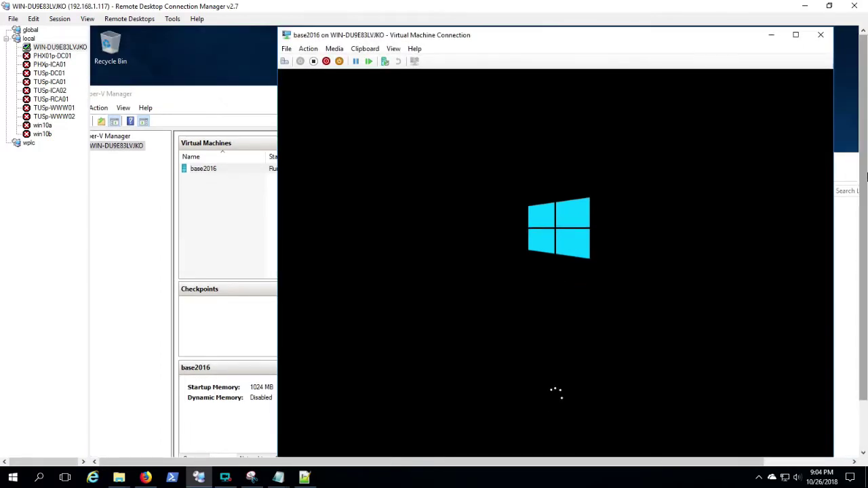
Begin the Windows Server 2016 installation with the default language settings and choose the Datacenter Evaluation (Desktop Experience) edition.
{"action": "left_click_drag", "start_coordinate": [865, 179], "coordinate": [864, 211]}
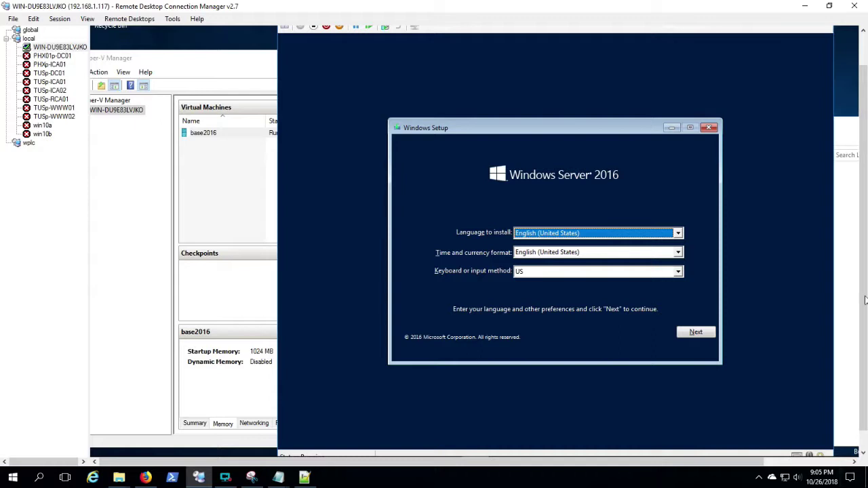
{"action": "left_click", "coordinate": [693, 334]}
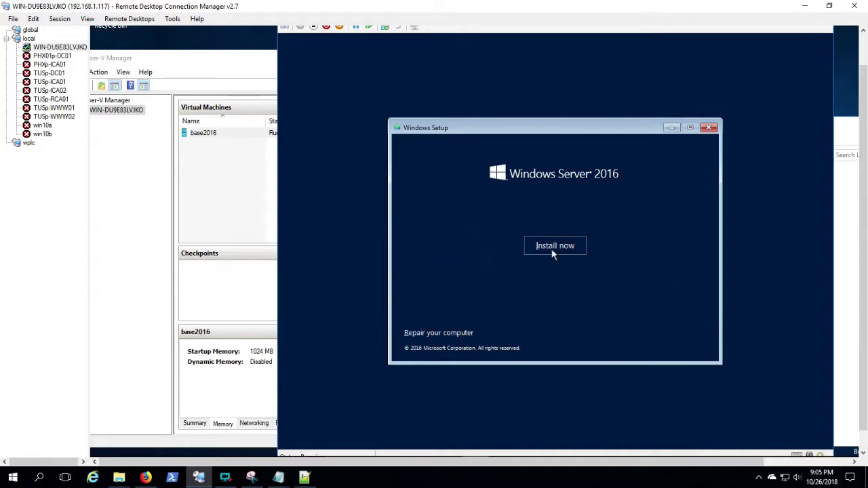
{"action": "left_click", "coordinate": [553, 251]}
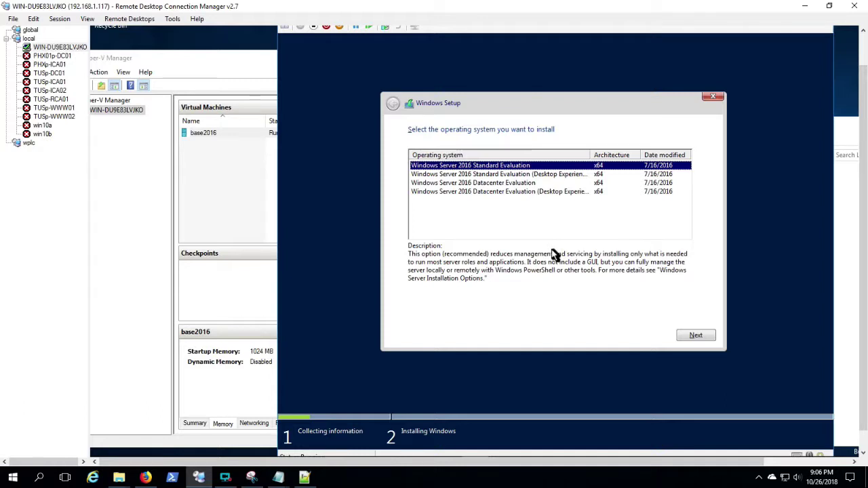
{"action": "left_click", "coordinate": [568, 193]}
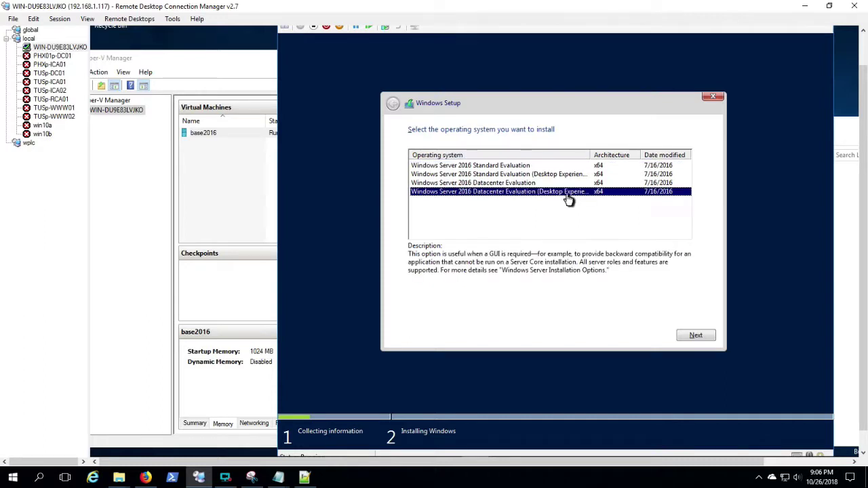
{"action": "left_click", "coordinate": [686, 336]}
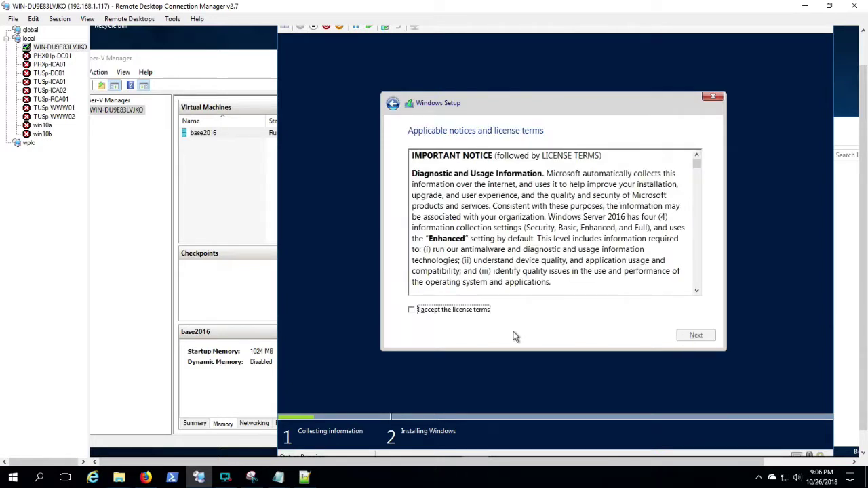
Accept the license terms and start a custom Windows installation on the unallocated space of Drive 0.
{"action": "left_click", "coordinate": [487, 313]}
{"action": "left_click", "coordinate": [707, 342]}
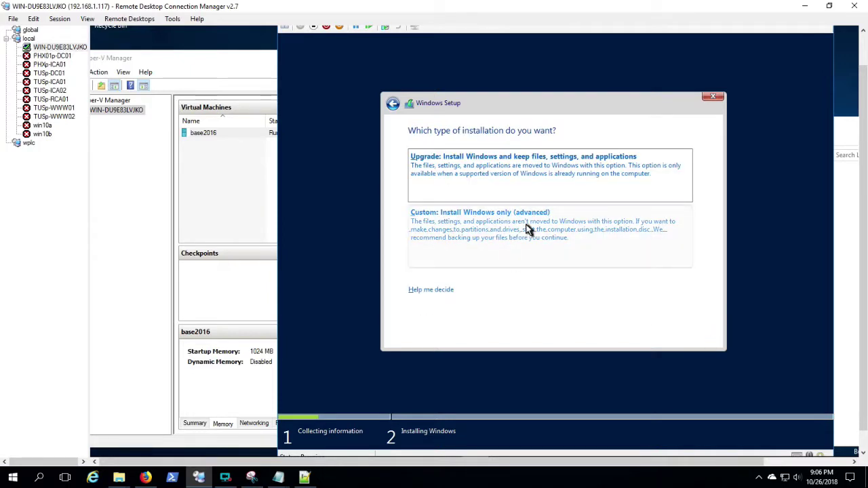
{"action": "left_click", "coordinate": [527, 229]}
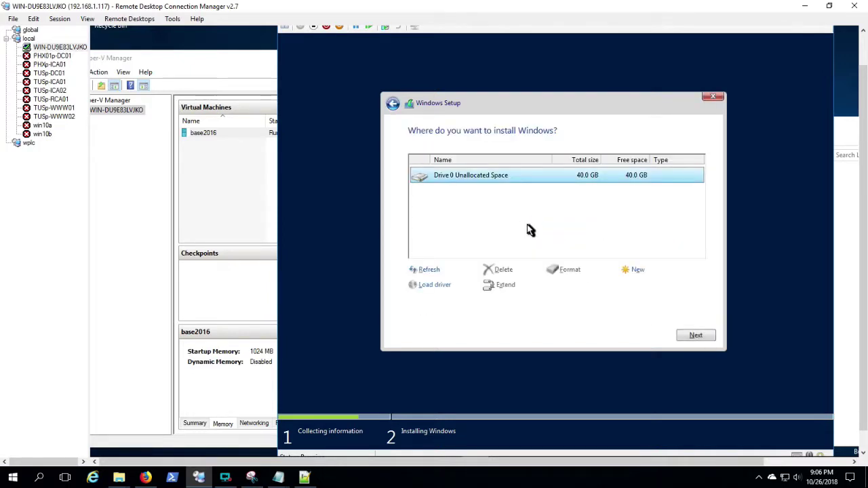
{"action": "left_click", "coordinate": [699, 335]}
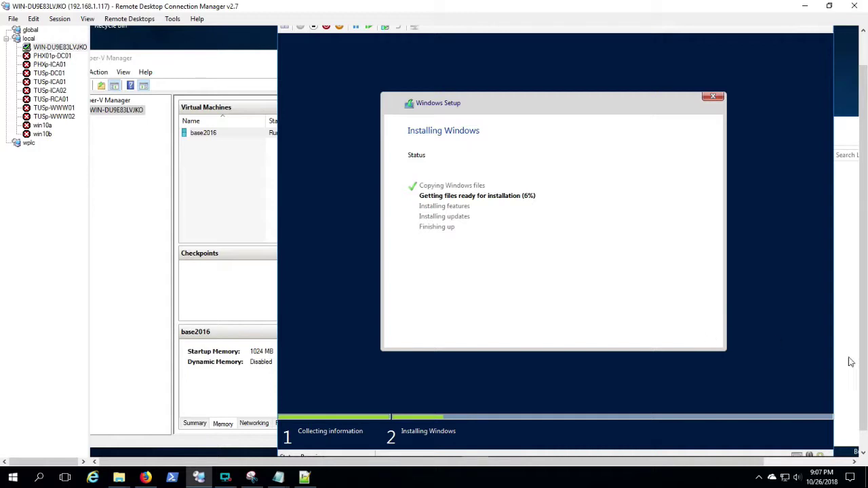
Switch to Hyper-V Manager and begin creating a new virtual machine named base10.
{"action": "left_click", "coordinate": [135, 225]}
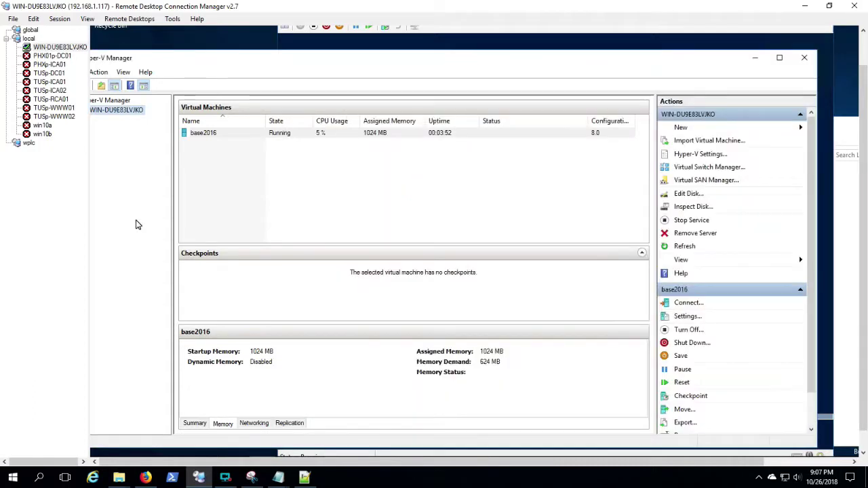
{"action": "left_click", "coordinate": [703, 129]}
{"action": "left_click", "coordinate": [827, 128]}
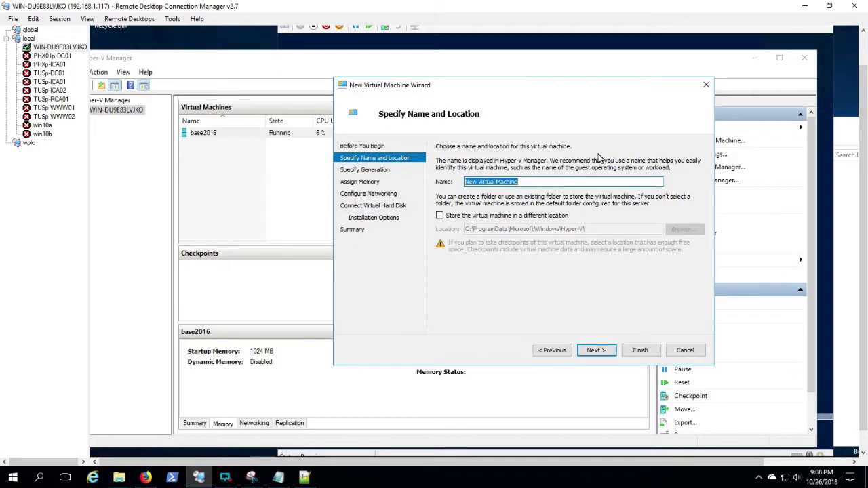
{"action": "type", "text": "base10"}
{"action": "key", "text": "Tab"}
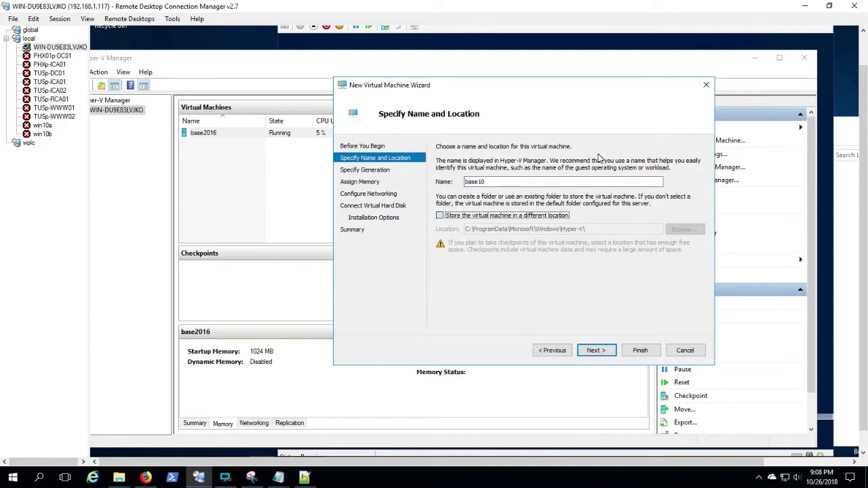
Set the base10 virtual machine to be stored in a different location, the D:\Hyper-V folder.
{"action": "key", "text": "space"}
{"action": "left_click", "coordinate": [688, 230]}
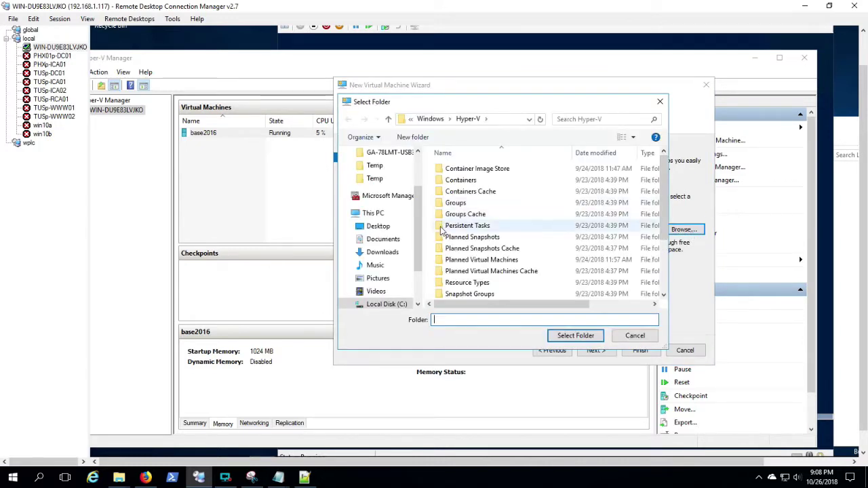
{"action": "scroll", "coordinate": [412, 291], "scroll_direction": "down", "scroll_amount": 2}
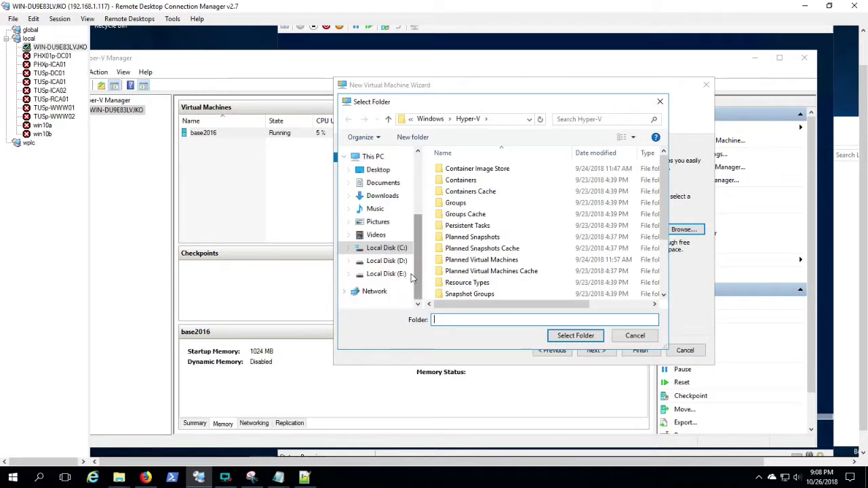
{"action": "left_click", "coordinate": [387, 263]}
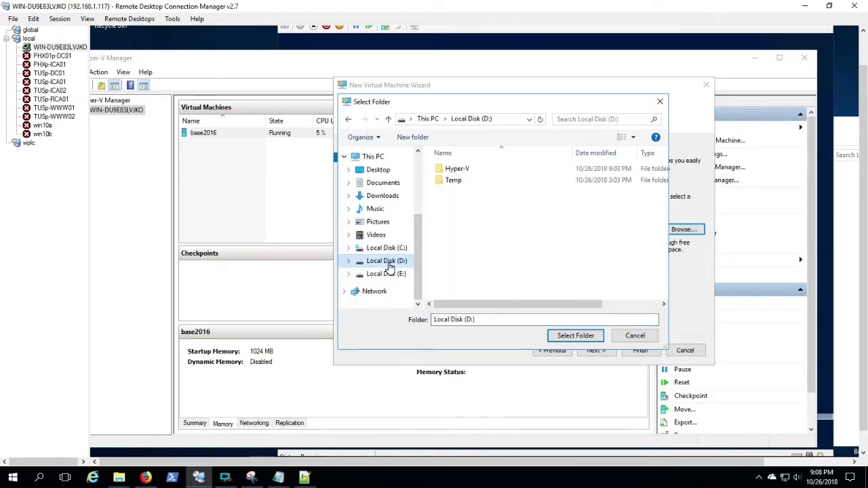
{"action": "left_click", "coordinate": [467, 170]}
{"action": "double_click", "coordinate": [467, 170]}
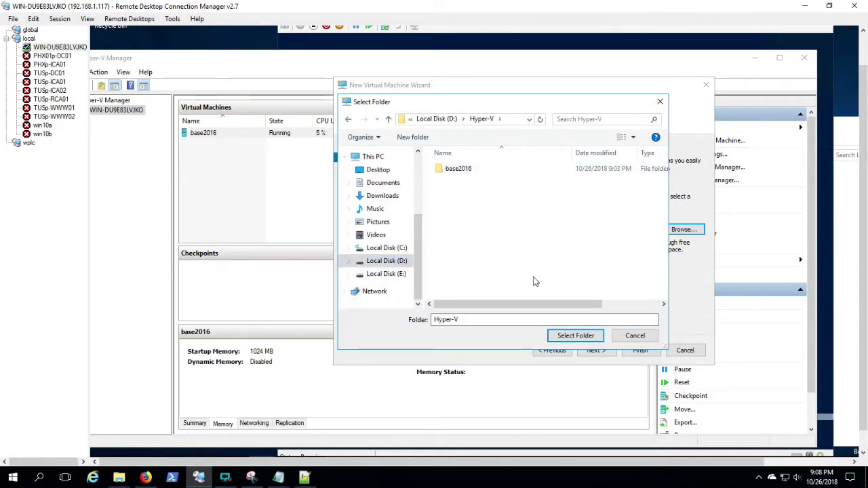
{"action": "left_click", "coordinate": [563, 337]}
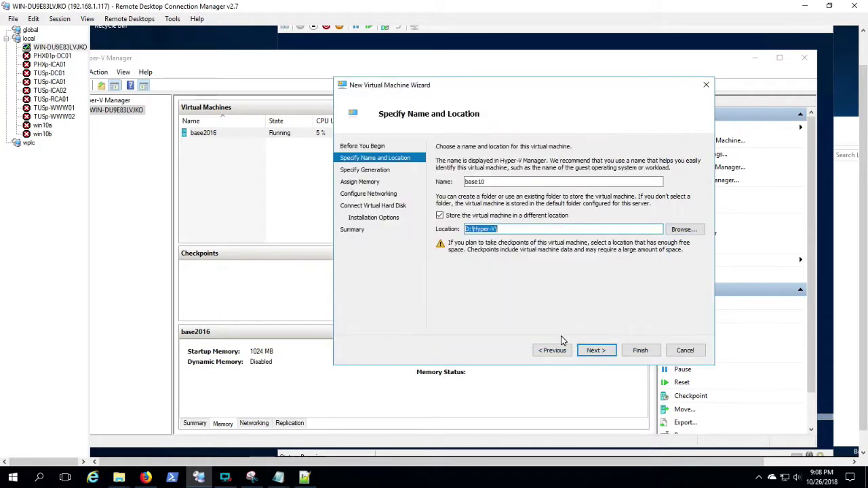
Keep Generation 1 and 1024 MB of startup memory for base10, and connect its network adapter to LAN.
{"action": "left_click", "coordinate": [601, 355]}
{"action": "left_click", "coordinate": [602, 356]}
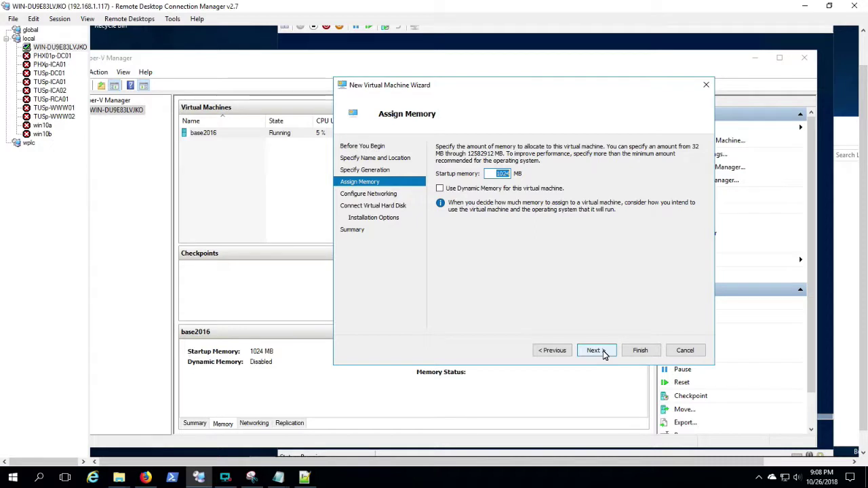
{"action": "left_click", "coordinate": [602, 352]}
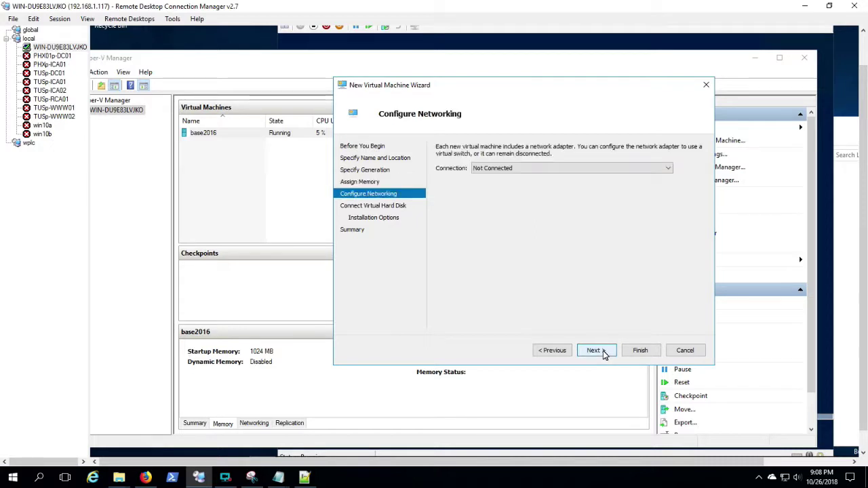
{"action": "left_click", "coordinate": [551, 172]}
{"action": "left_click", "coordinate": [552, 185]}
{"action": "left_click", "coordinate": [591, 353]}
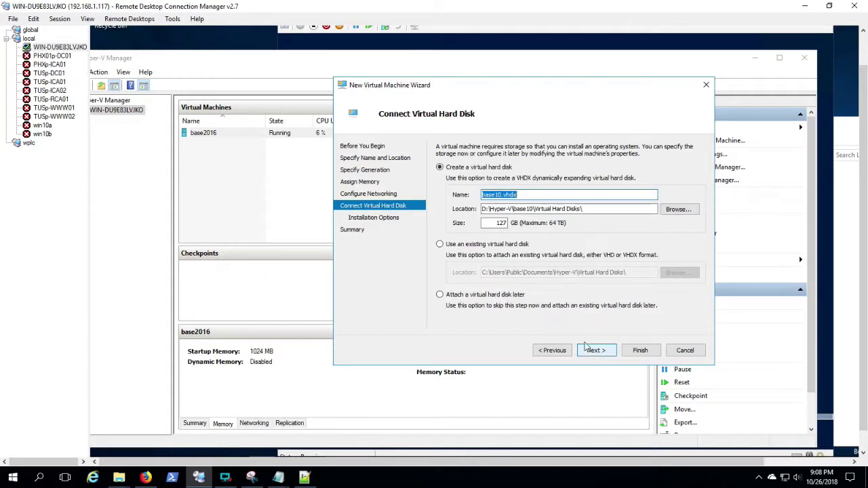
Create the base10.vhdx virtual hard disk with a size of 40 GB in D:\Hyper-V\base10\Virtual Hard Disks.
{"action": "left_click", "coordinate": [489, 223]}
{"action": "left_click_drag", "start_coordinate": [489, 223], "coordinate": [526, 225]}
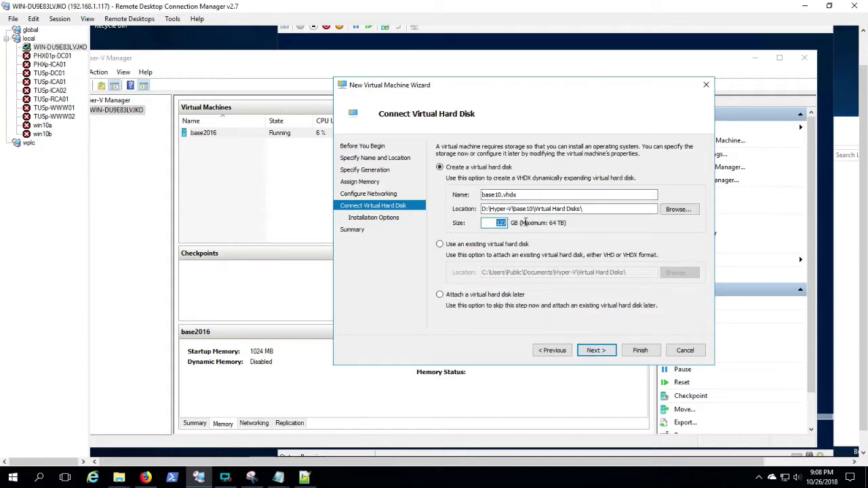
{"action": "type", "text": "40"}
{"action": "left_click", "coordinate": [595, 350]}
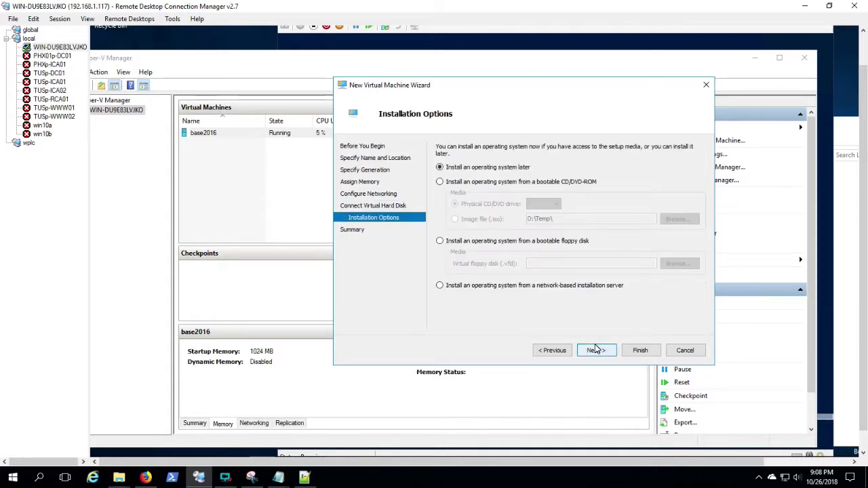
Set base10 to install from the 16299.15.170928-1534.rs3_release_CLIENTENTERPRISEEVAL image file in D:\Temp and finish creating the virtual machine.
{"action": "left_click", "coordinate": [486, 183]}
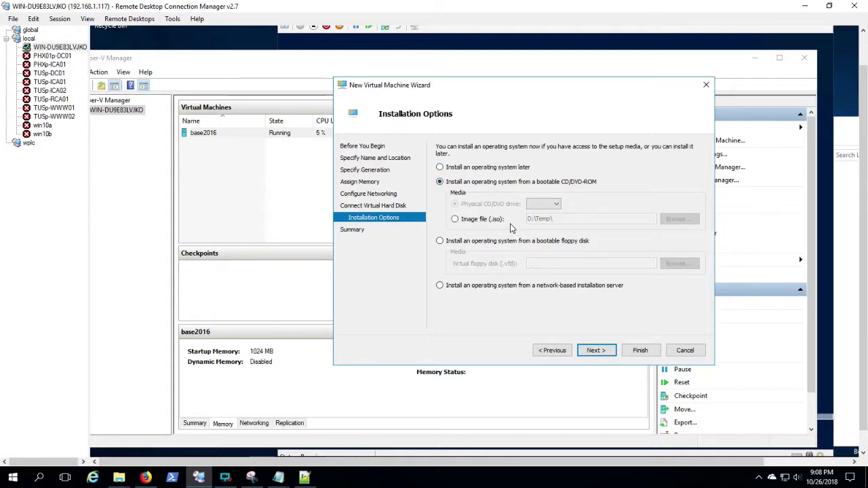
{"action": "left_click", "coordinate": [483, 219]}
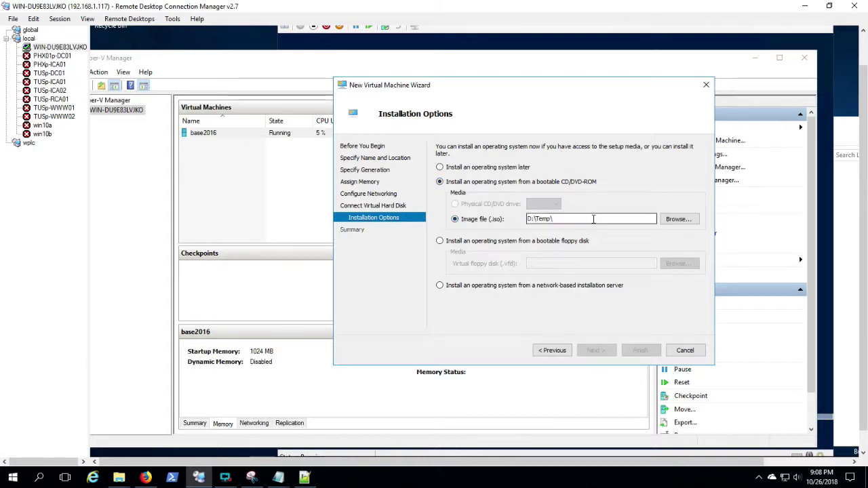
{"action": "left_click", "coordinate": [668, 220]}
{"action": "left_click", "coordinate": [536, 179]}
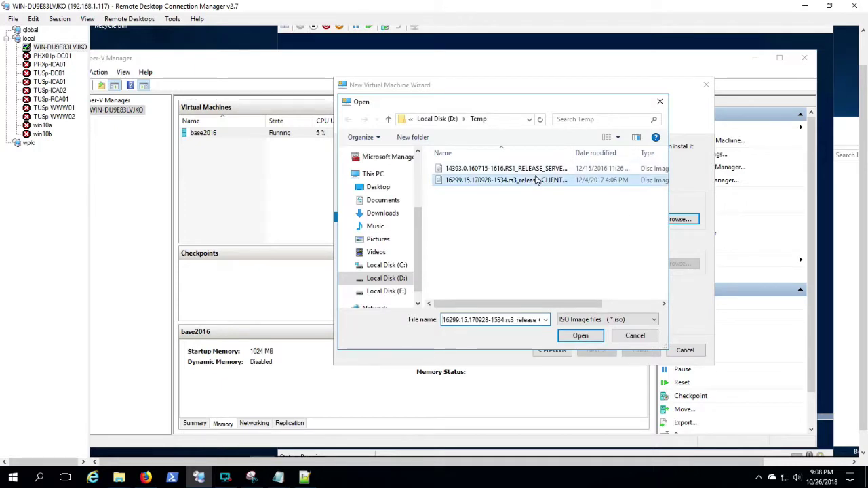
{"action": "left_click", "coordinate": [582, 337]}
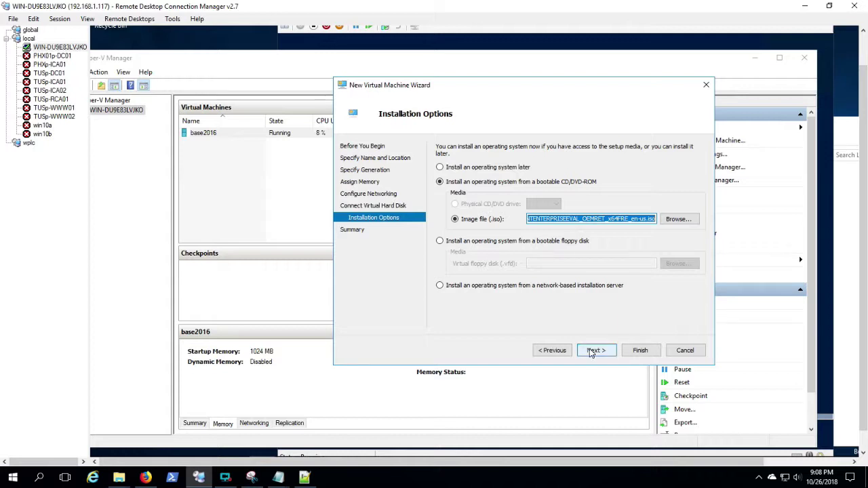
{"action": "left_click", "coordinate": [591, 351]}
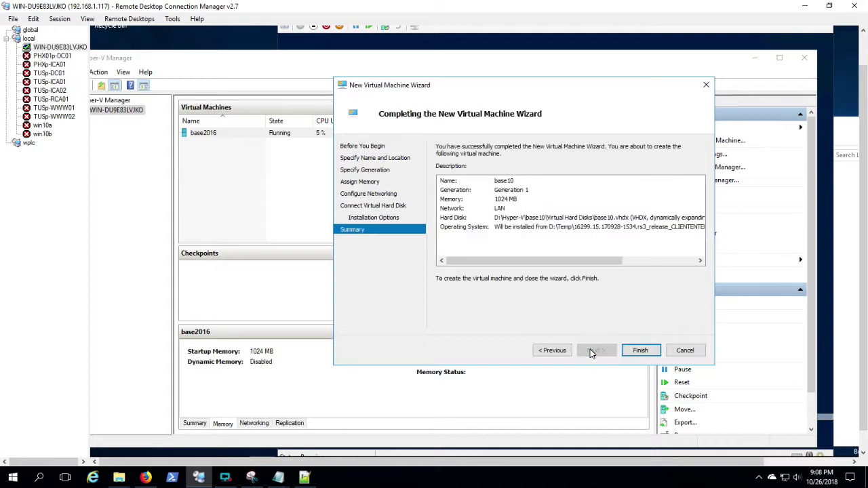
{"action": "left_click", "coordinate": [644, 352]}
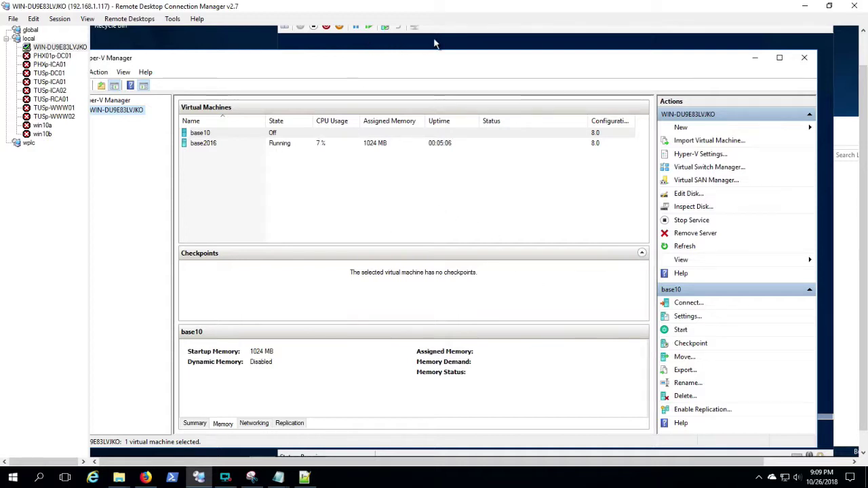
Return to the base2016 connection and set the built-in Administrator account's password, entering it in both password fields.
{"action": "left_click", "coordinate": [452, 31]}
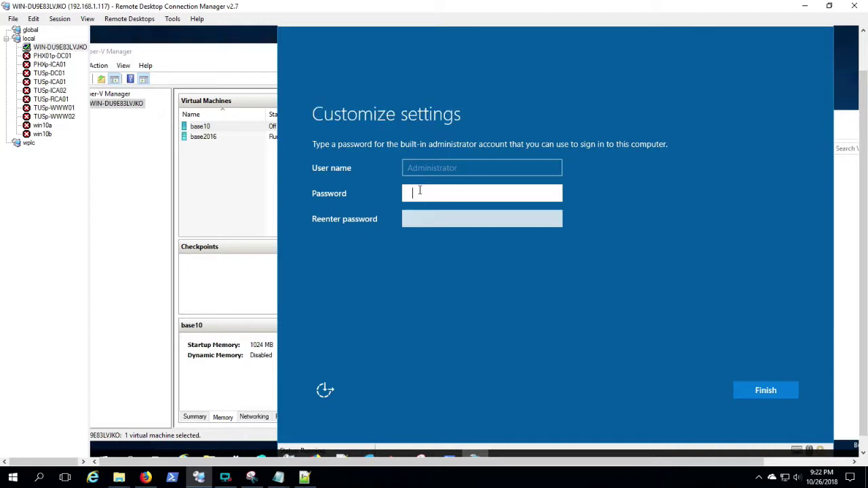
{"action": "key", "text": "ctrl+v"}
{"action": "key", "text": "Tab"}
{"action": "type", "text": "••••••••••••"}
{"action": "key", "text": "Return"}
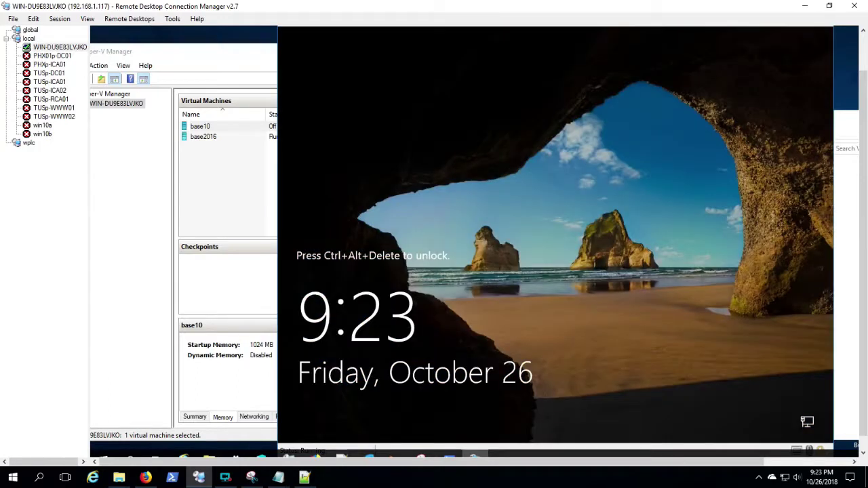
Unlock base2016 and sign in to the Administrator account with its password.
{"action": "key", "text": "ctrl+alt+End"}
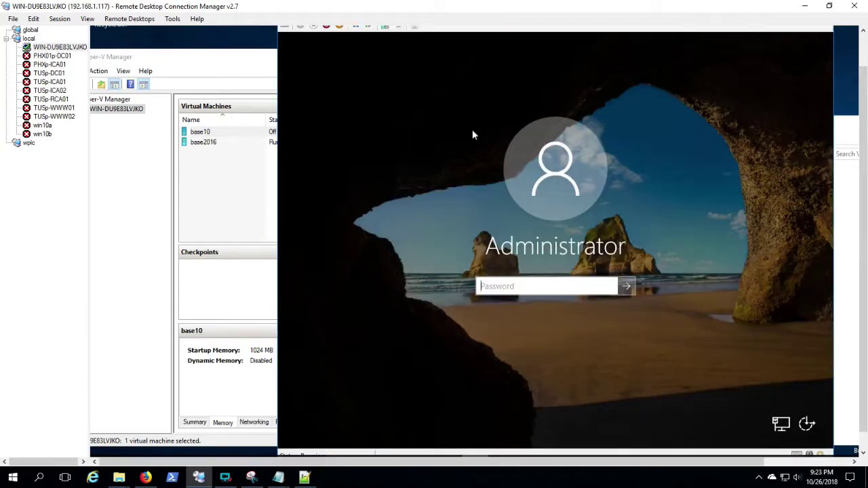
{"action": "type", "text": "••••••••••••"}
{"action": "key", "text": "Return"}
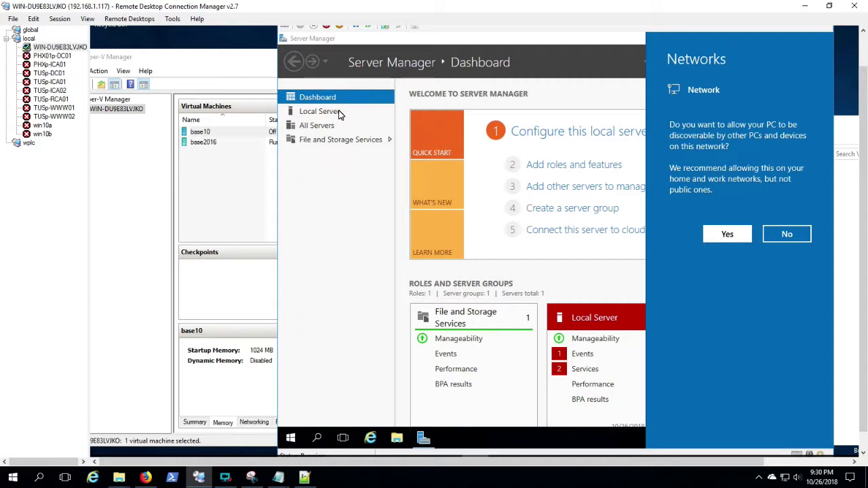
Answer the network discovery prompt with its default choice and display the Local Server properties in Server Manager.
{"action": "key", "text": "Return"}
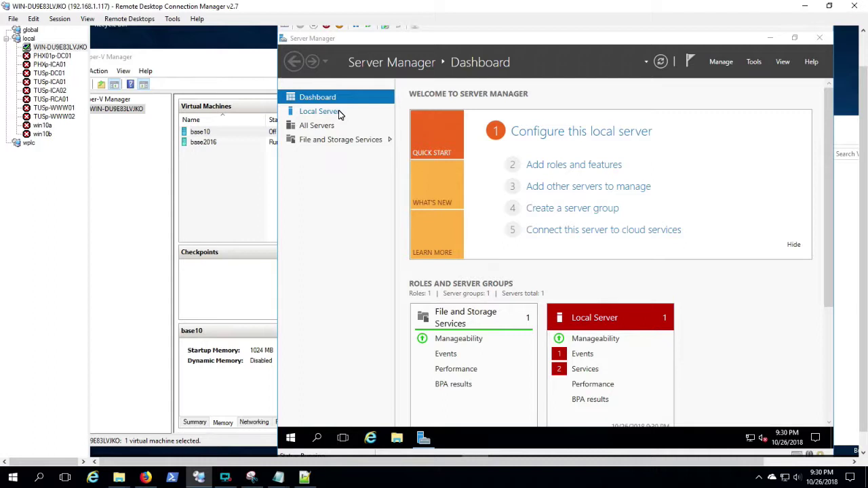
{"action": "left_click", "coordinate": [339, 114]}
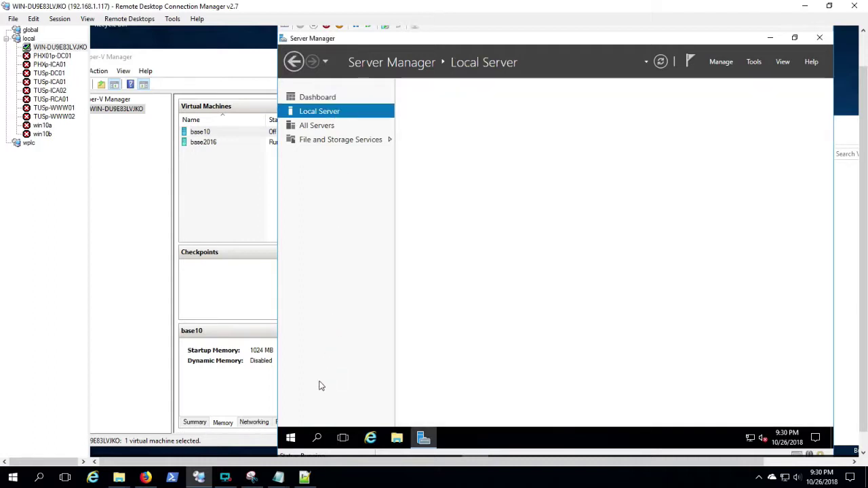
Open Windows PowerShell as administrator inside base2016.
{"action": "left_click", "coordinate": [290, 438]}
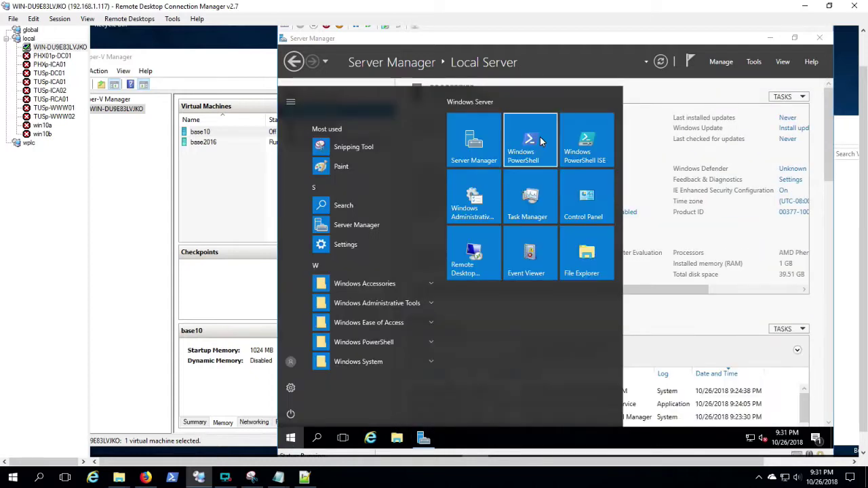
{"action": "right_click", "coordinate": [540, 140]}
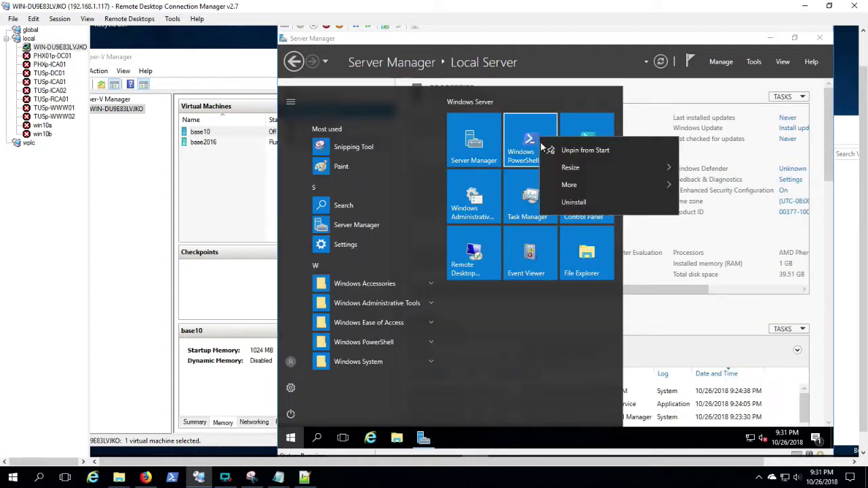
{"action": "mouse_move", "coordinate": [563, 181]}
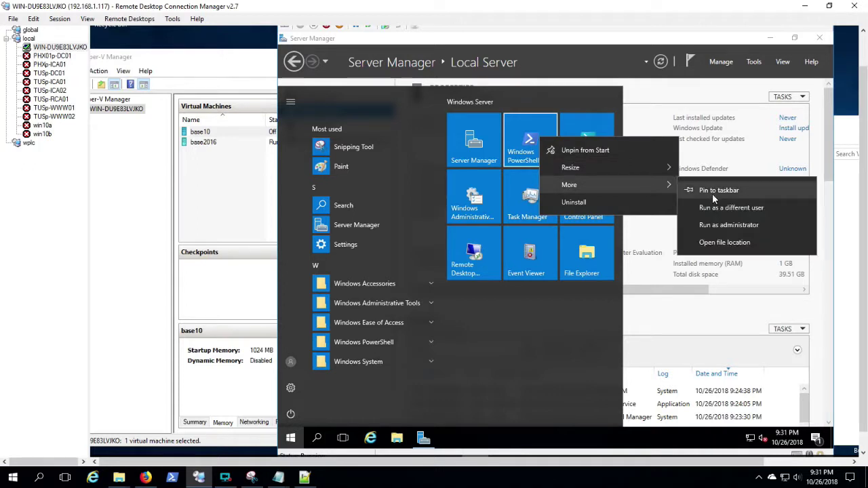
{"action": "left_click", "coordinate": [729, 225]}
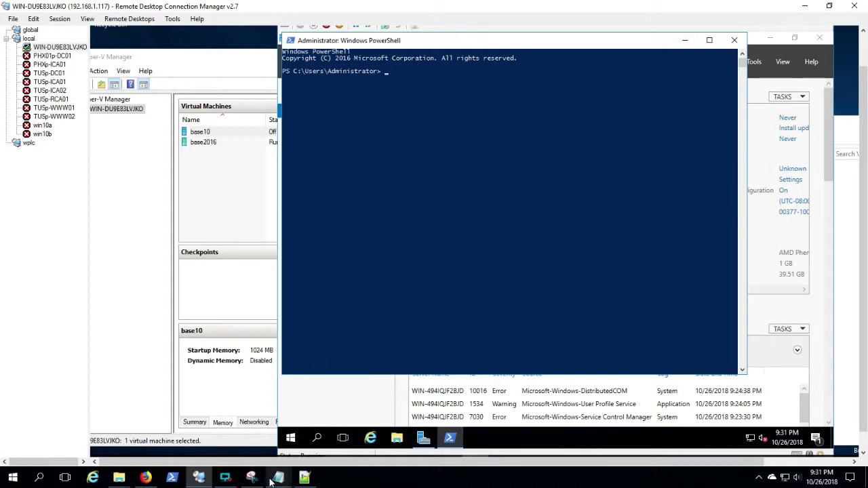
Consult the first command in TUS01p-DC01.ps1 and begin it in base2016's PowerShell as "Get-ScheduledTask -taskname servermanager |".
{"action": "mouse_move", "coordinate": [278, 479]}
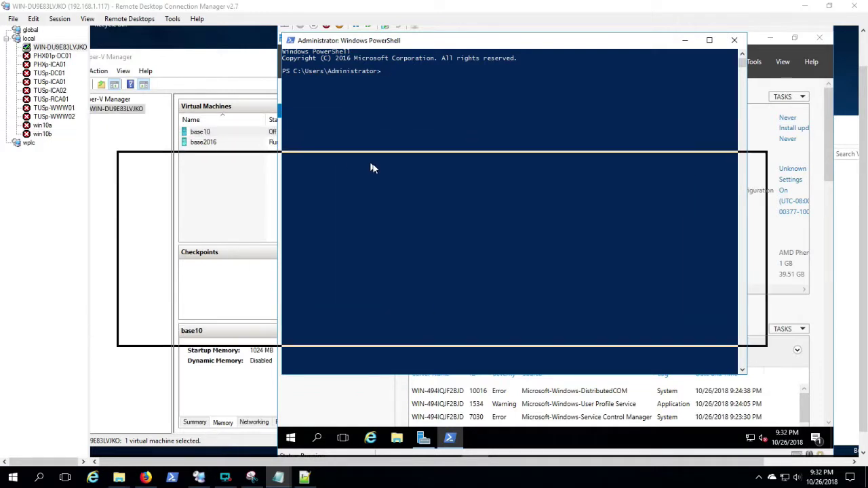
{"action": "left_click_drag", "start_coordinate": [558, 197], "coordinate": [139, 197]}
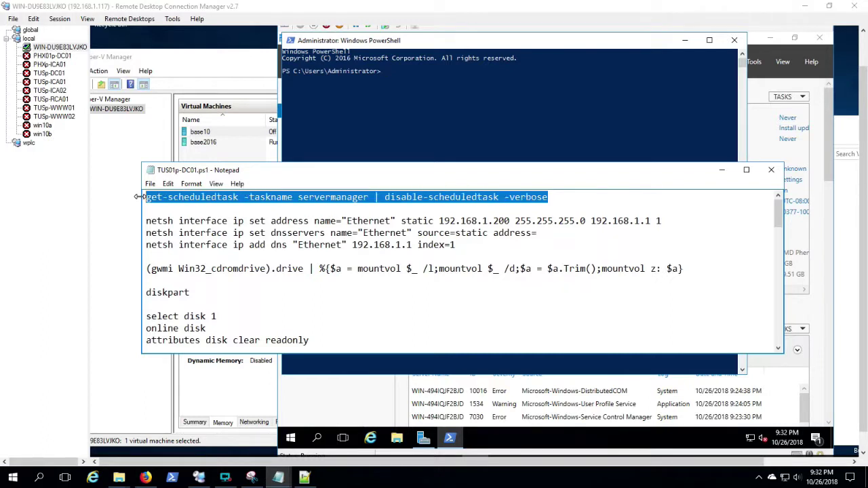
{"action": "left_click", "coordinate": [436, 76]}
{"action": "left_click", "coordinate": [436, 72]}
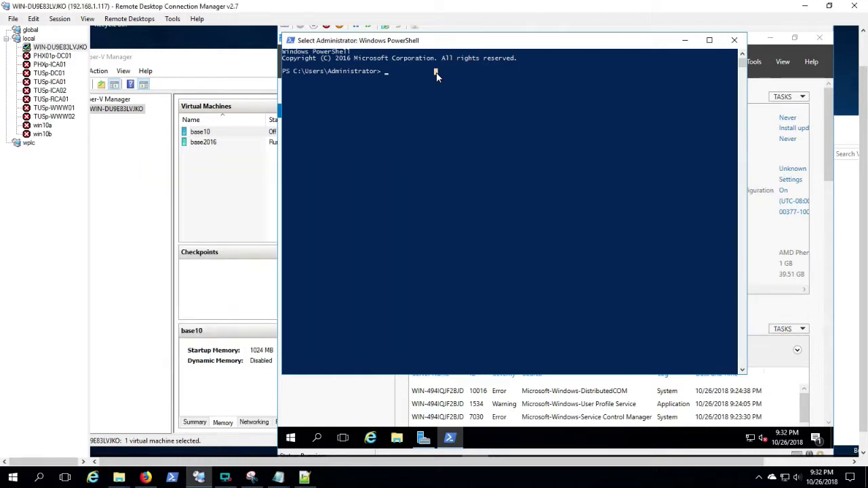
{"action": "type", "text": "ge"}
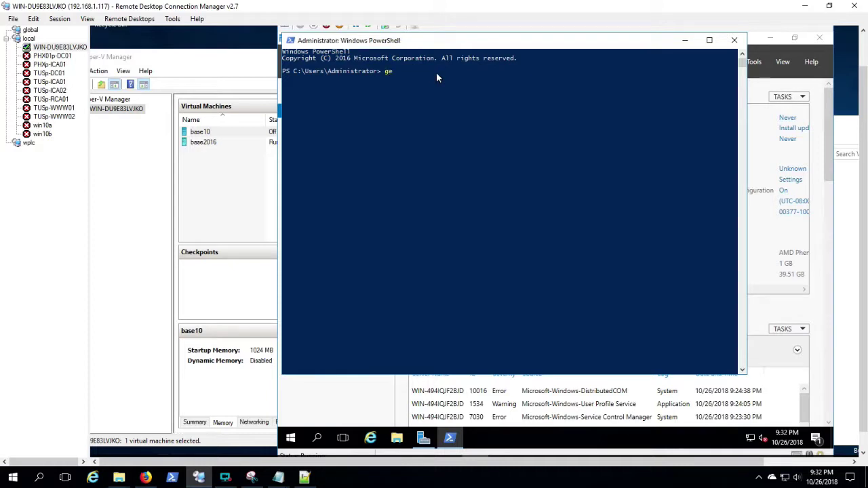
{"action": "type", "text": "t-sched"}
{"action": "key", "text": "Tab"}
{"action": "type", "text": "-taskname servermanager |"}
{"action": "type", "text": "d"}
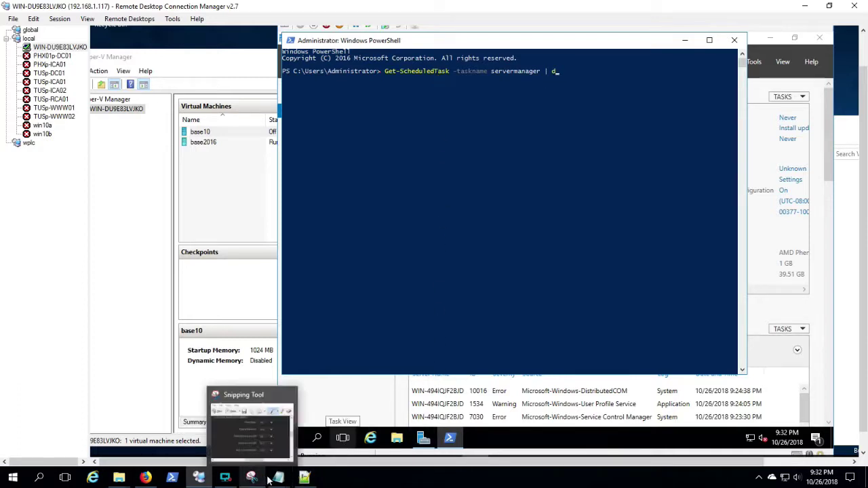
Recheck the script notes, complete the command with "disable-scheduledtask -verbose" and run it.
{"action": "left_click", "coordinate": [250, 446]}
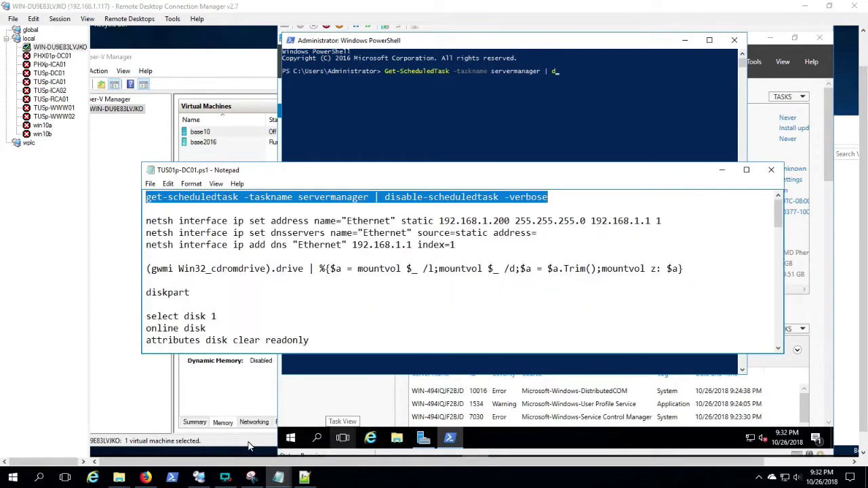
{"action": "left_click", "coordinate": [535, 49]}
{"action": "type", "text": "di"}
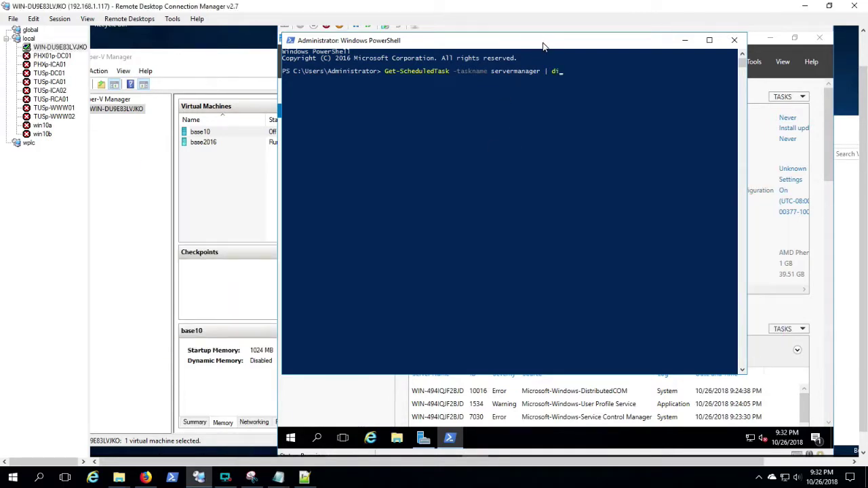
{"action": "type", "text": "sable-scheduledtask -verbose"}
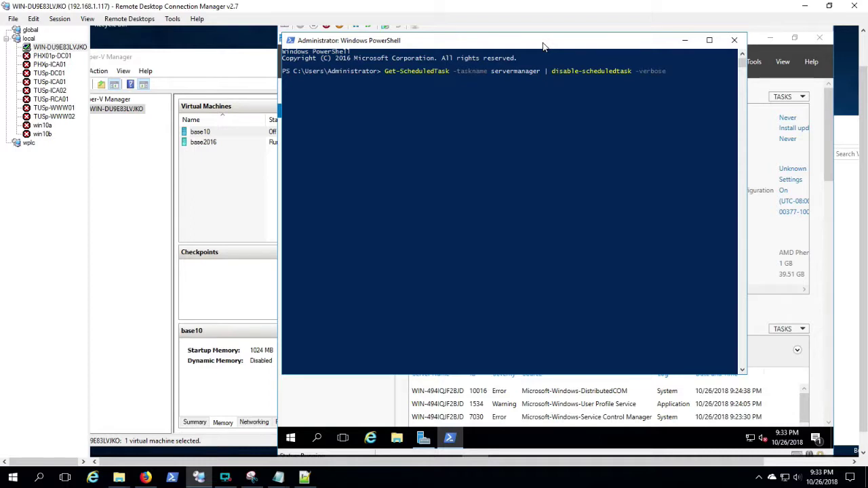
{"action": "key", "text": "Return"}
Allow remote connections to base2016 from Local Server's Remote Desktop setting, without requiring Network Level Authentication, and apply the change.
{"action": "left_click_drag", "start_coordinate": [550, 41], "coordinate": [574, 171]}
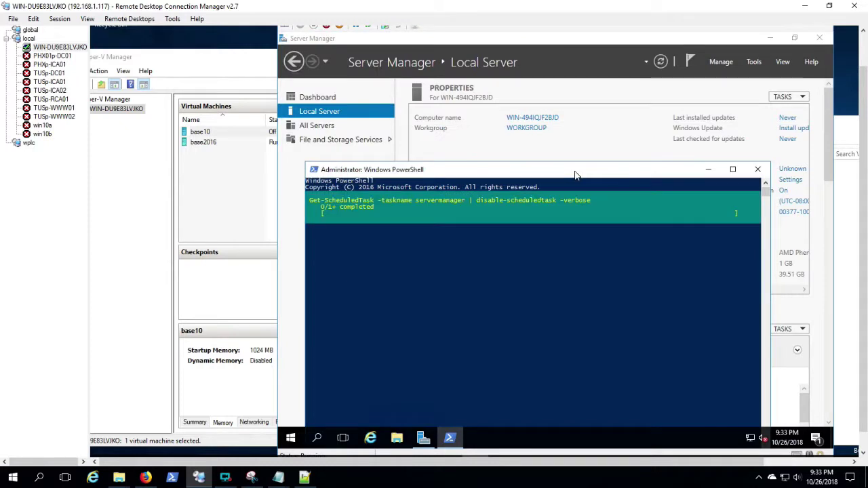
{"action": "left_click", "coordinate": [607, 127]}
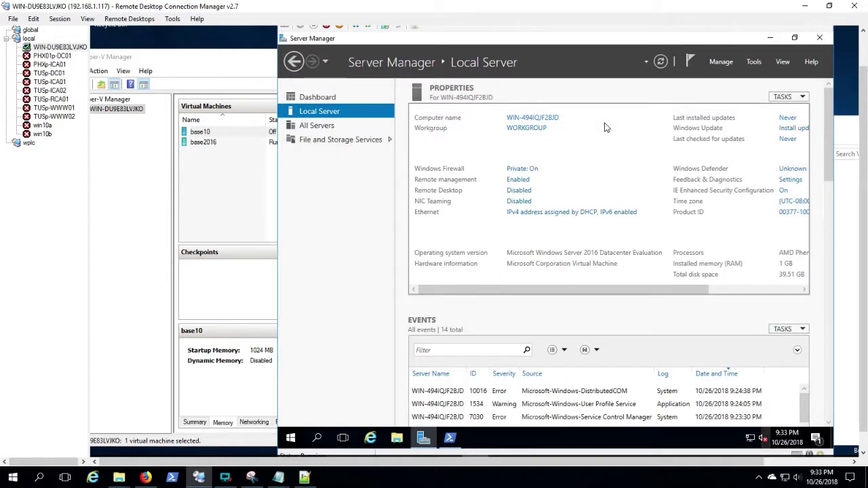
{"action": "left_click", "coordinate": [518, 191]}
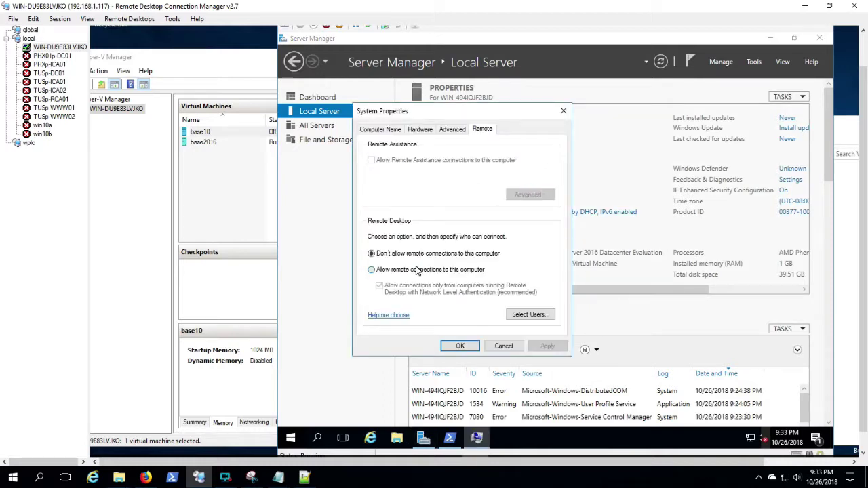
{"action": "left_click", "coordinate": [432, 273]}
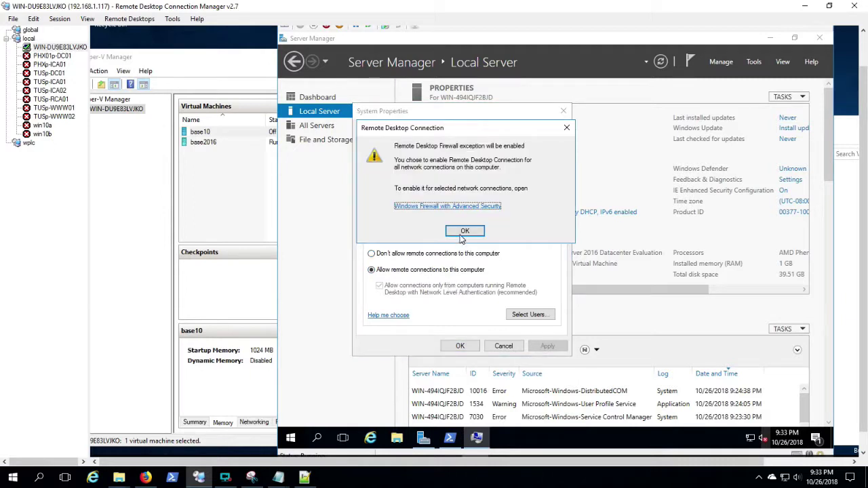
{"action": "left_click", "coordinate": [464, 231]}
{"action": "left_click", "coordinate": [447, 289]}
{"action": "left_click", "coordinate": [548, 349]}
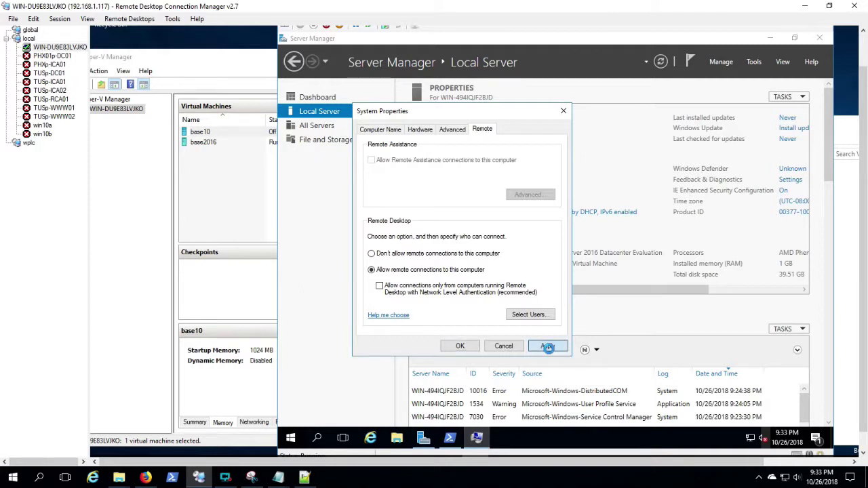
{"action": "left_click", "coordinate": [449, 347]}
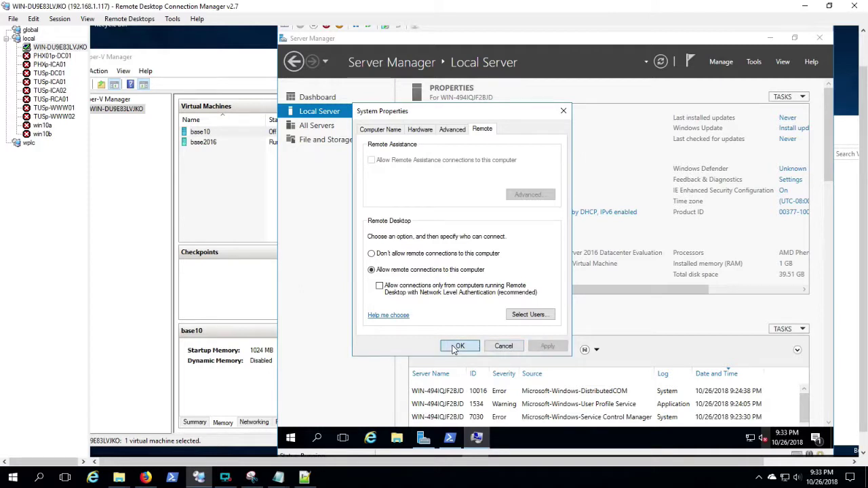
Check the scheduled task command's output in PowerShell, and minimize the PowerShell and Server Manager windows.
{"action": "left_click", "coordinate": [794, 37]}
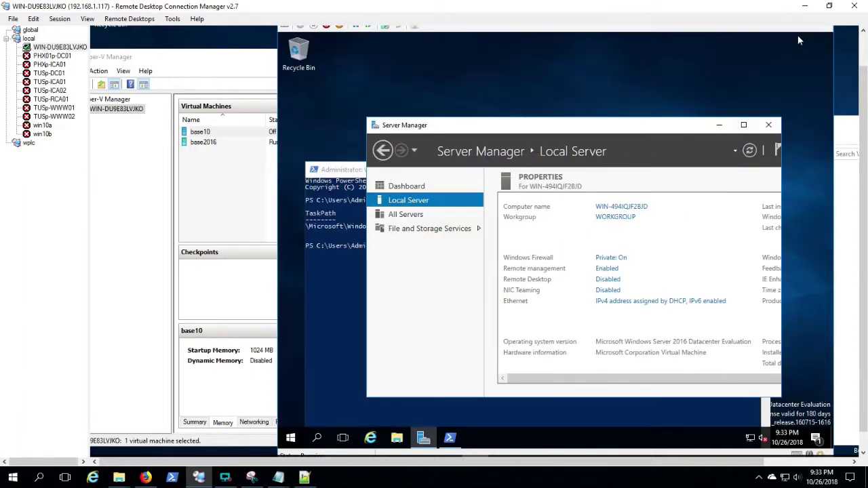
{"action": "left_click", "coordinate": [339, 169]}
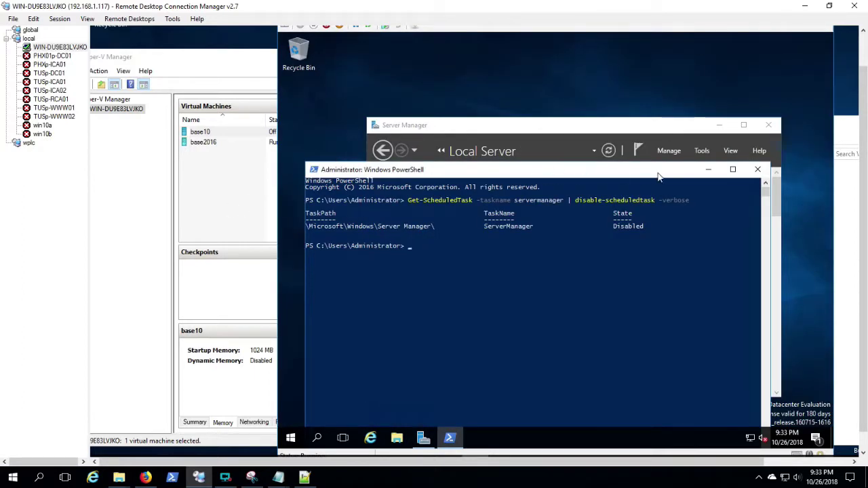
{"action": "left_click", "coordinate": [705, 171]}
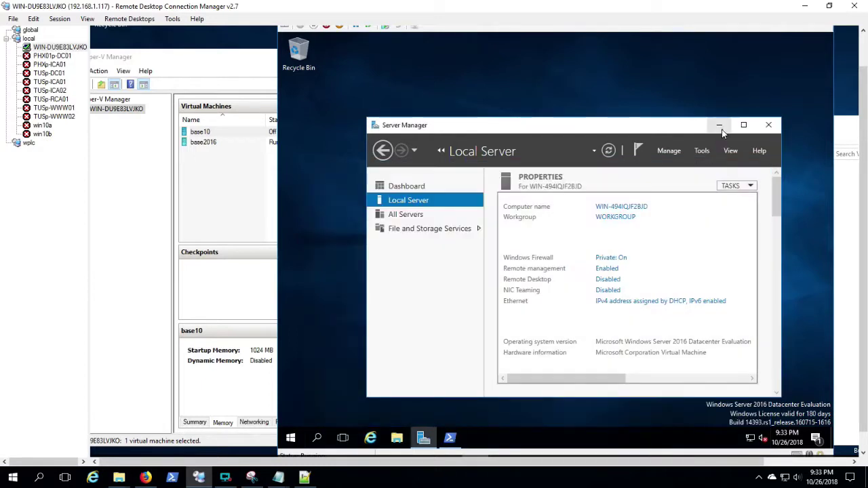
{"action": "left_click", "coordinate": [720, 126]}
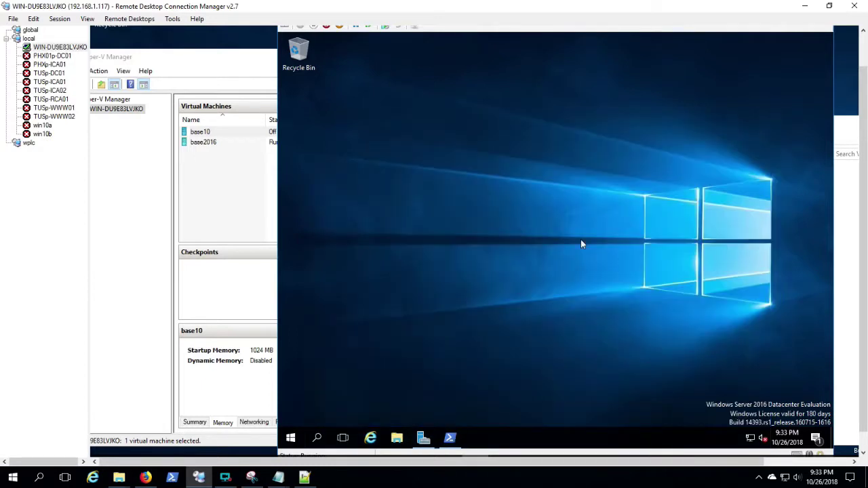
Open the Sysprep folder with the Run command "sysprep" and launch the sysprep application as administrator.
{"action": "right_click", "coordinate": [291, 439]}
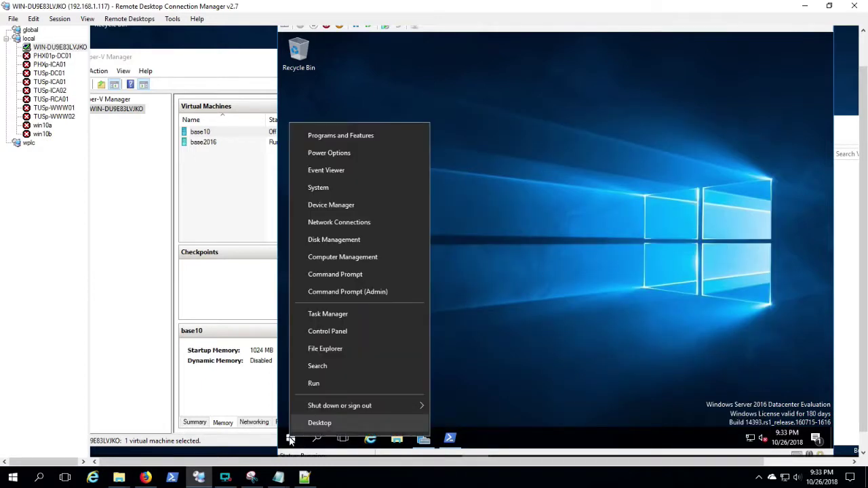
{"action": "left_click", "coordinate": [320, 384]}
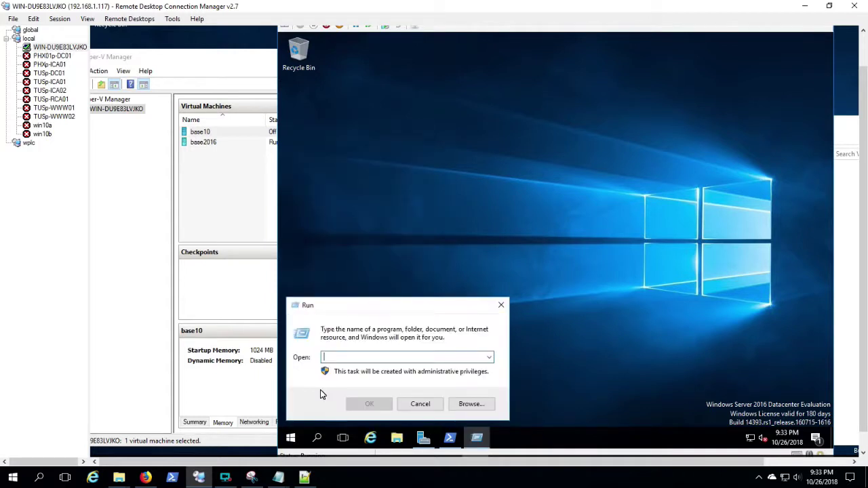
{"action": "type", "text": "sysprep"}
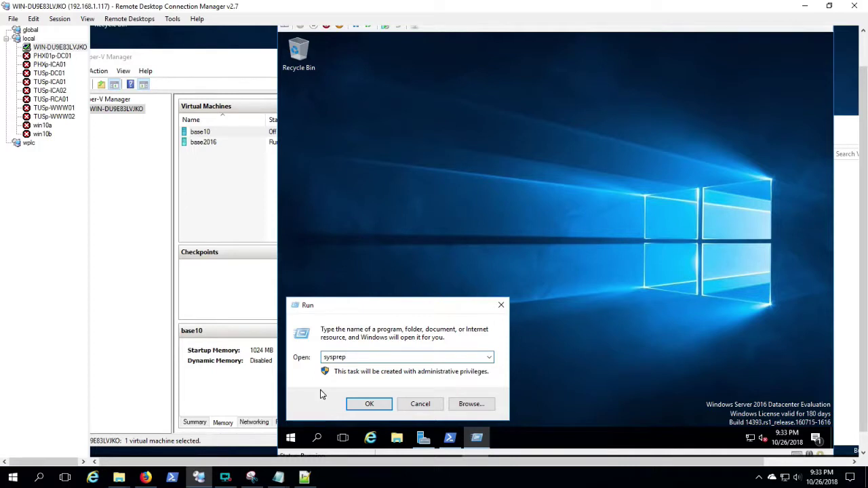
{"action": "key", "text": "Return"}
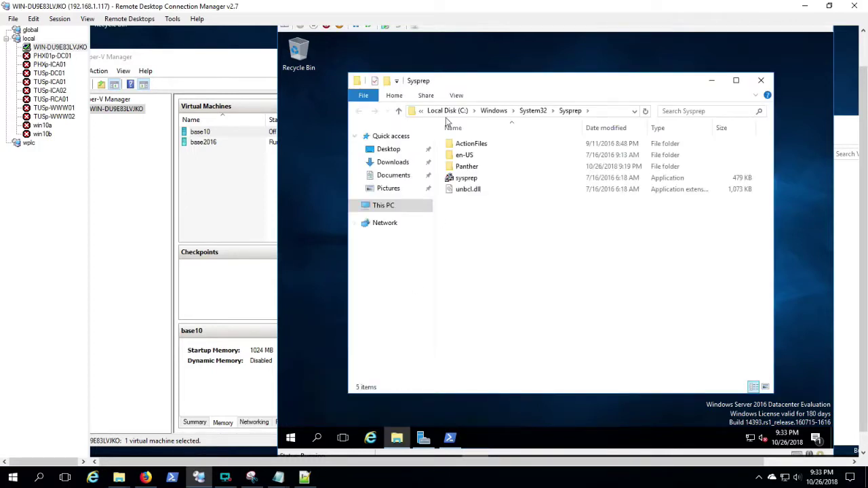
{"action": "right_click", "coordinate": [471, 180]}
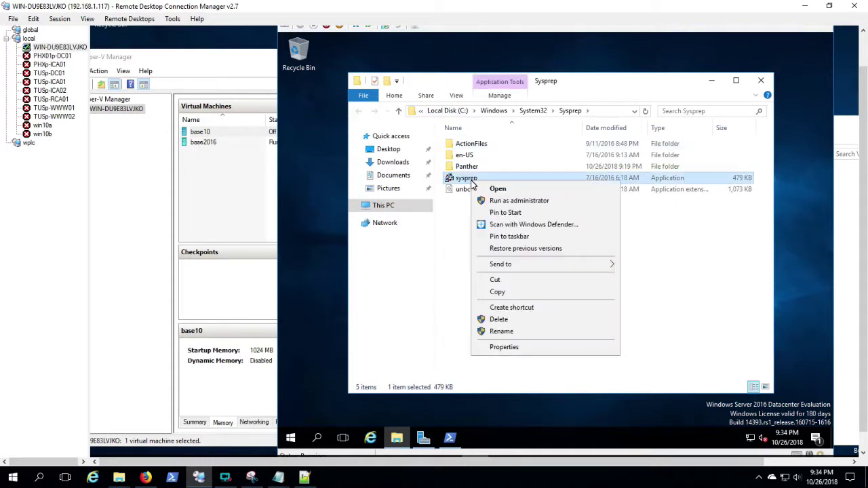
{"action": "left_click", "coordinate": [533, 201]}
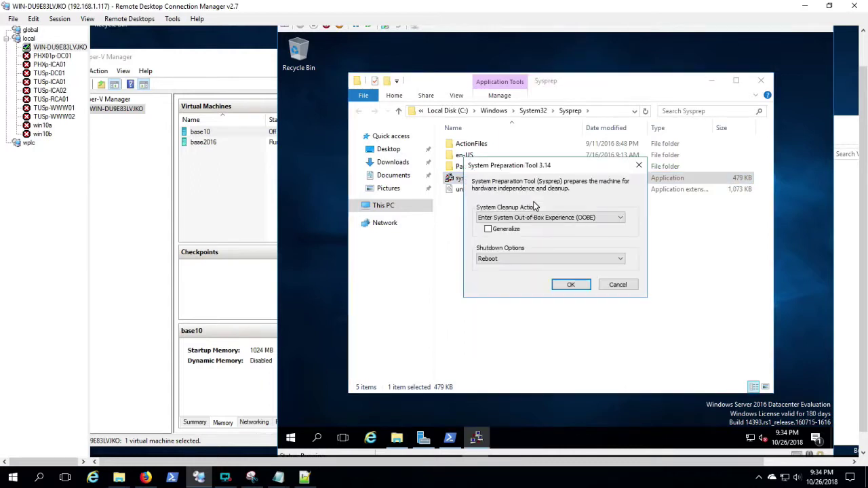
Run Sysprep on base2016 with Enter System Out-of-Box Experience (OOBE), Generalize enabled and the Shutdown option.
{"action": "left_click", "coordinate": [504, 234]}
{"action": "left_click", "coordinate": [508, 260]}
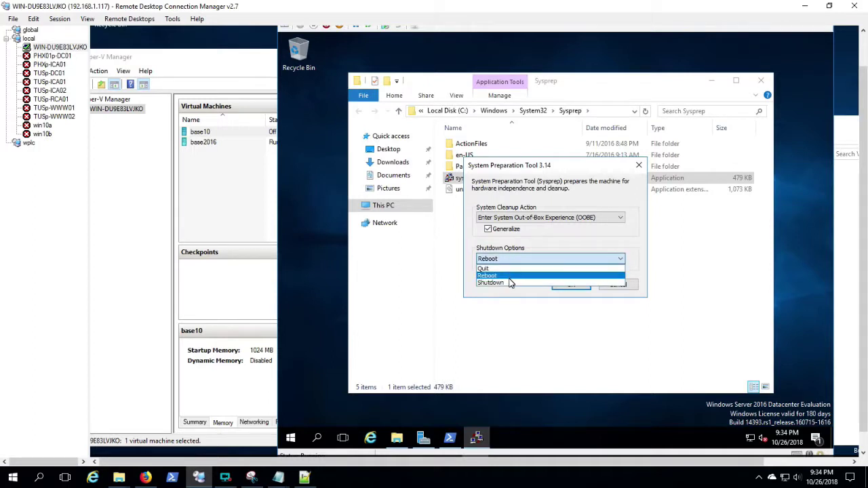
{"action": "left_click", "coordinate": [509, 274]}
{"action": "left_click", "coordinate": [512, 264]}
{"action": "left_click", "coordinate": [513, 283]}
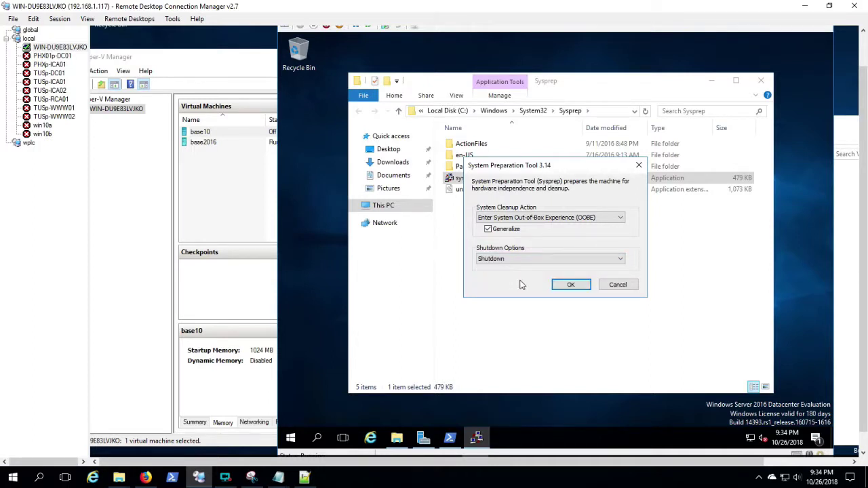
{"action": "left_click", "coordinate": [571, 286]}
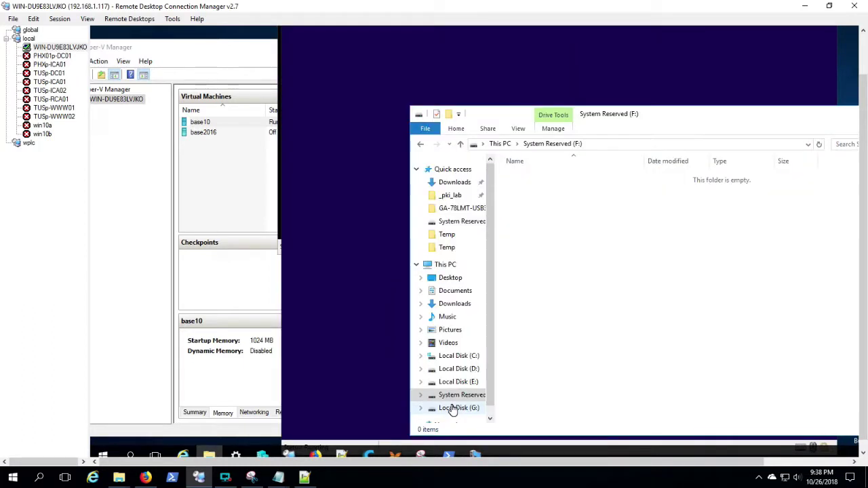
Open Local Disk (G:) on the mounted base2016 disk and place the local _pki_lab folder window beside it.
{"action": "left_click", "coordinate": [456, 407]}
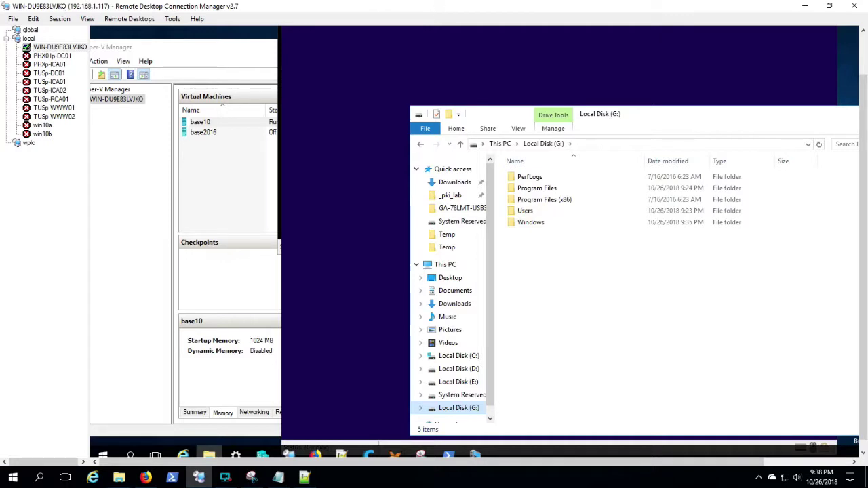
{"action": "key", "text": "alt+Tab"}
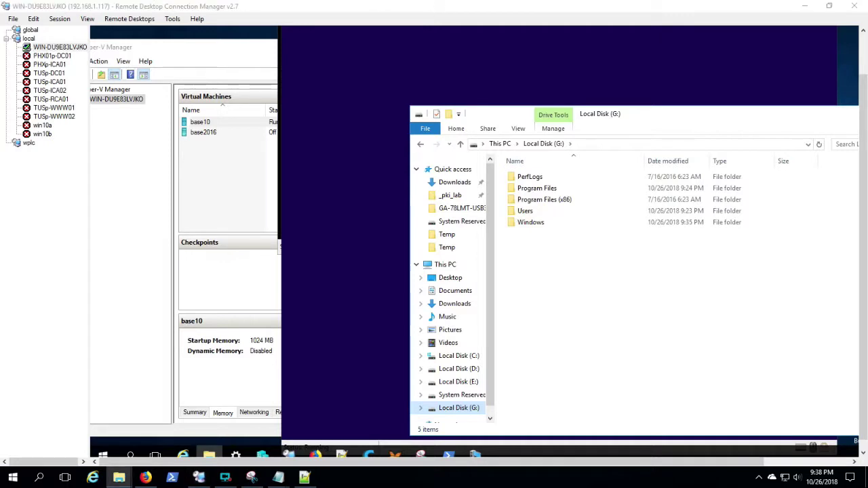
{"action": "left_click_drag", "start_coordinate": [0, 45], "coordinate": [209, 65]}
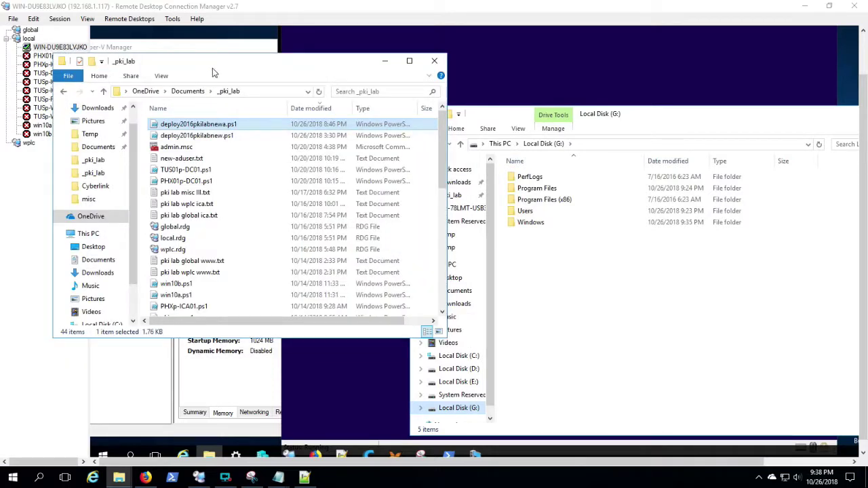
Copy TUS01p-DC01.ps1, PHX01p-DC01.ps1, TUSp-ICA01.ps1, PHXp-ICA01.ps1 and pkisync.ps1 from _pki_lab to the root of Local Disk (G:).
{"action": "left_click", "coordinate": [219, 172]}
{"action": "left_click", "coordinate": [219, 181], "text": "ctrl"}
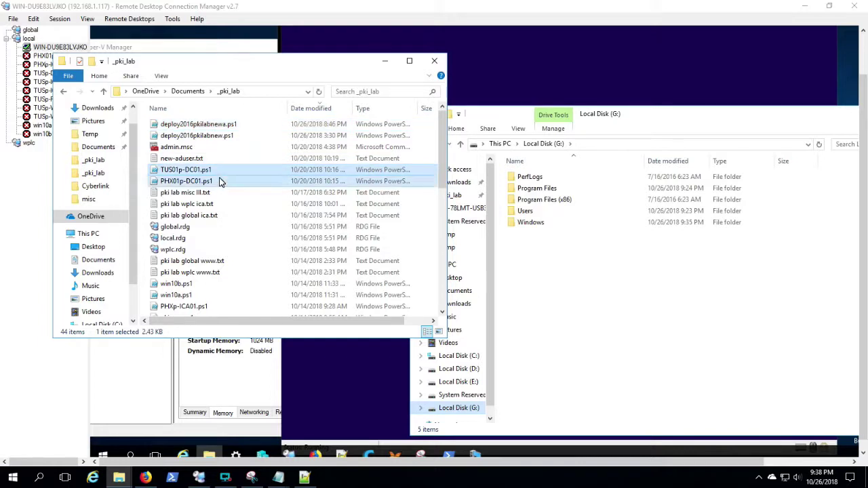
{"action": "scroll", "coordinate": [219, 181], "scroll_direction": "down", "scroll_amount": 2}
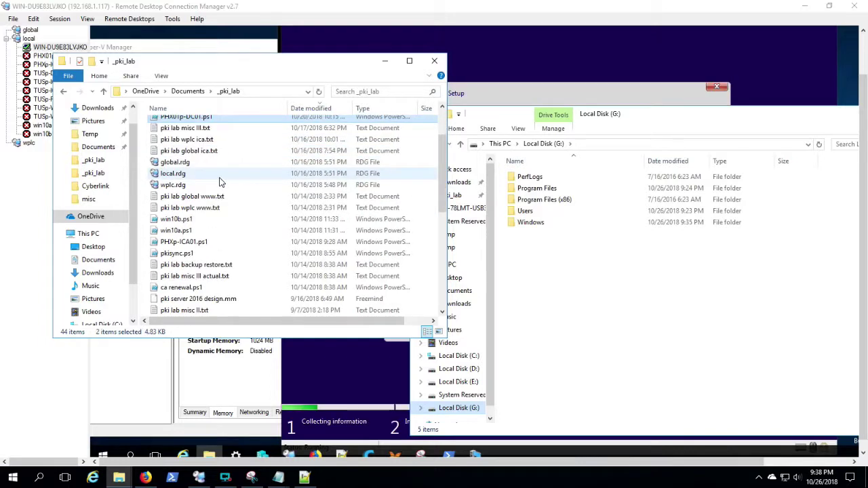
{"action": "scroll", "coordinate": [219, 182], "scroll_direction": "down", "scroll_amount": 2}
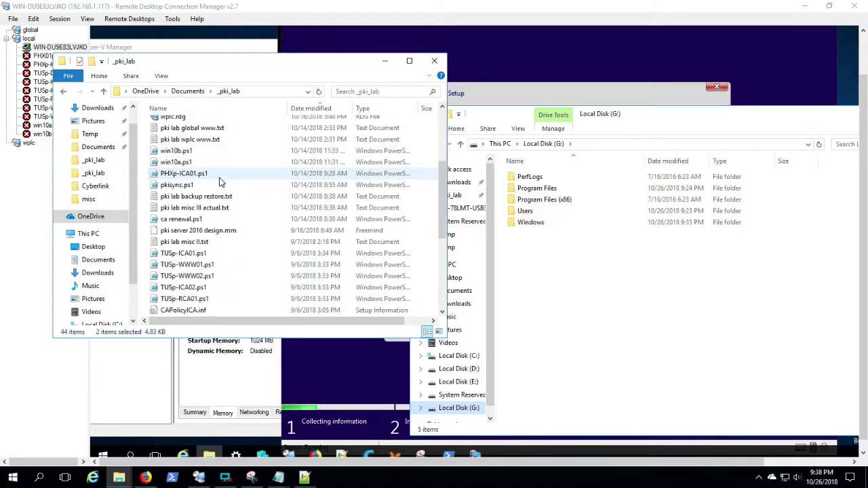
{"action": "left_click", "coordinate": [192, 254], "text": "ctrl"}
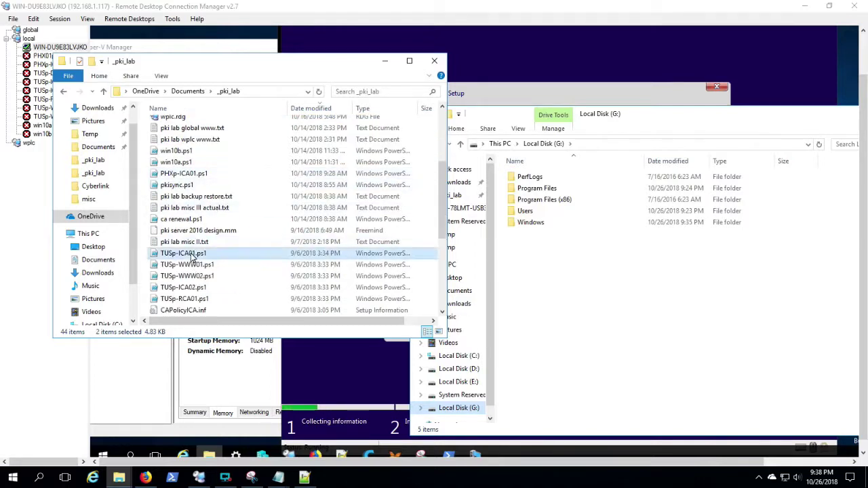
{"action": "left_click", "coordinate": [192, 175], "text": "ctrl"}
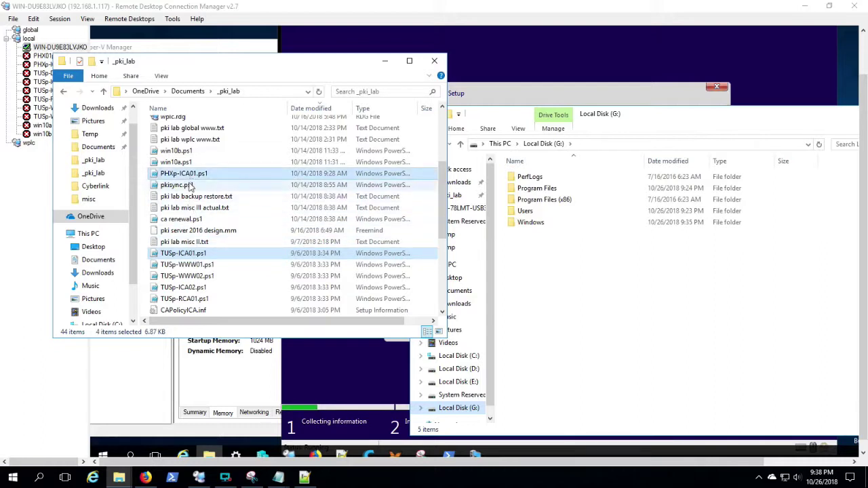
{"action": "left_click", "coordinate": [189, 188], "text": "ctrl"}
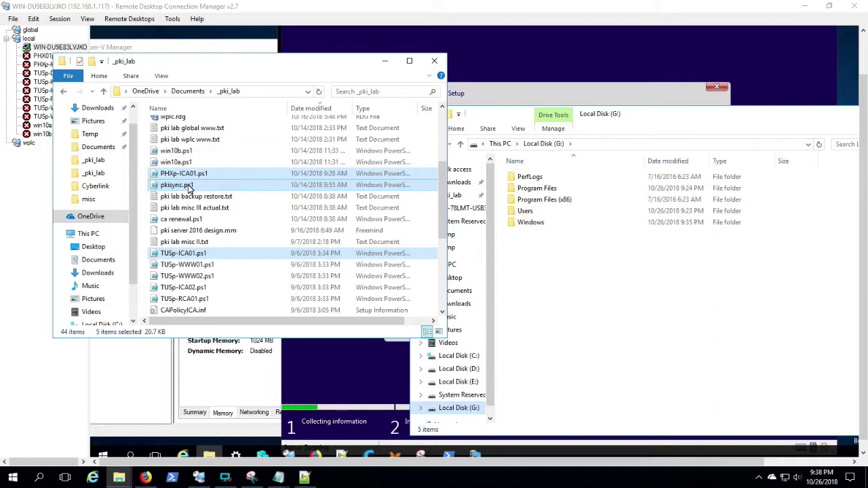
{"action": "right_click", "coordinate": [189, 189]}
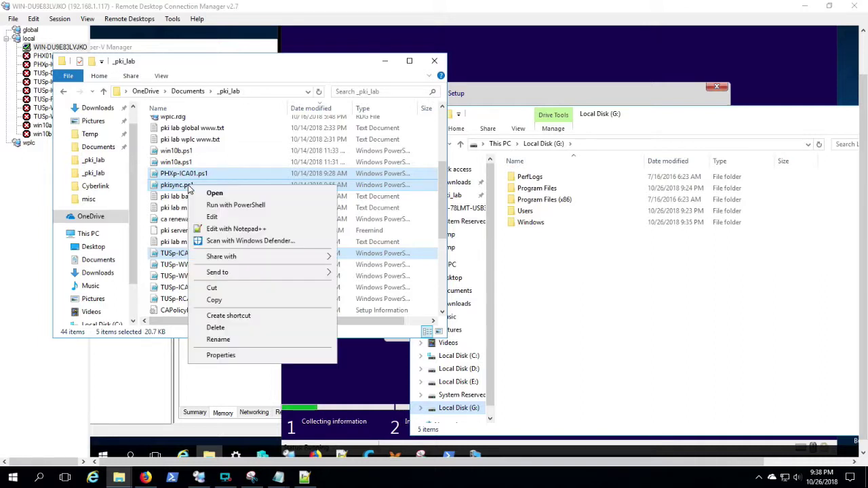
{"action": "left_click", "coordinate": [225, 298]}
{"action": "right_click", "coordinate": [550, 298]}
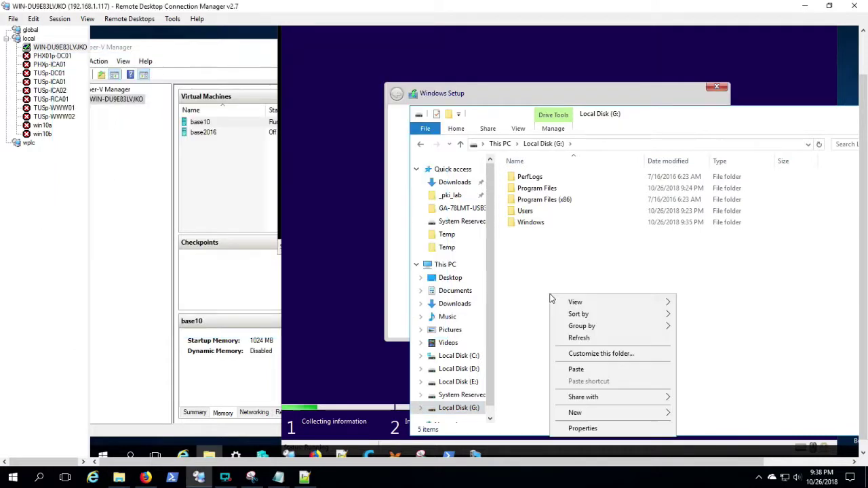
{"action": "left_click", "coordinate": [593, 370]}
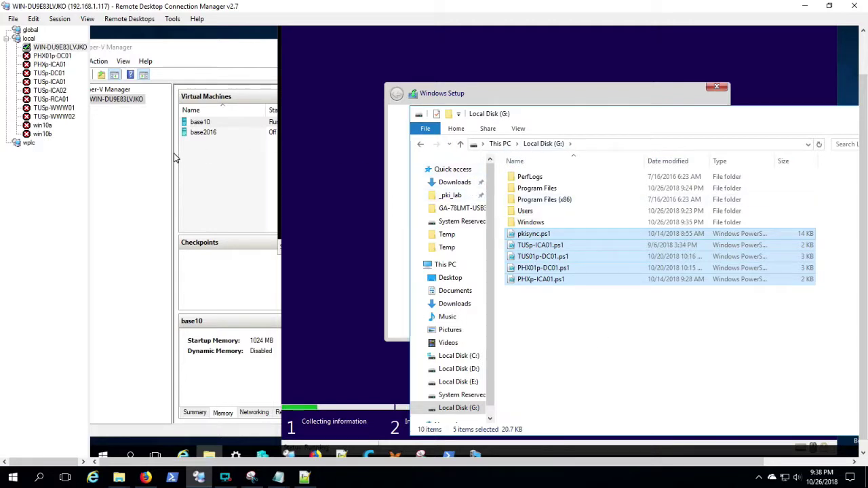
Return to base2016's Virtual Hard Disks folder and eject Local Disk (G:) to dismount the base2016 disk.
{"action": "right_click", "coordinate": [461, 409]}
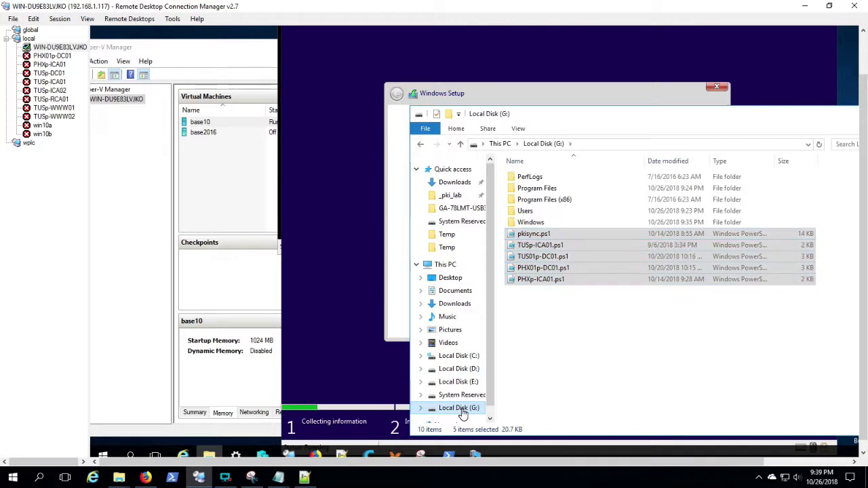
{"action": "left_click", "coordinate": [687, 382]}
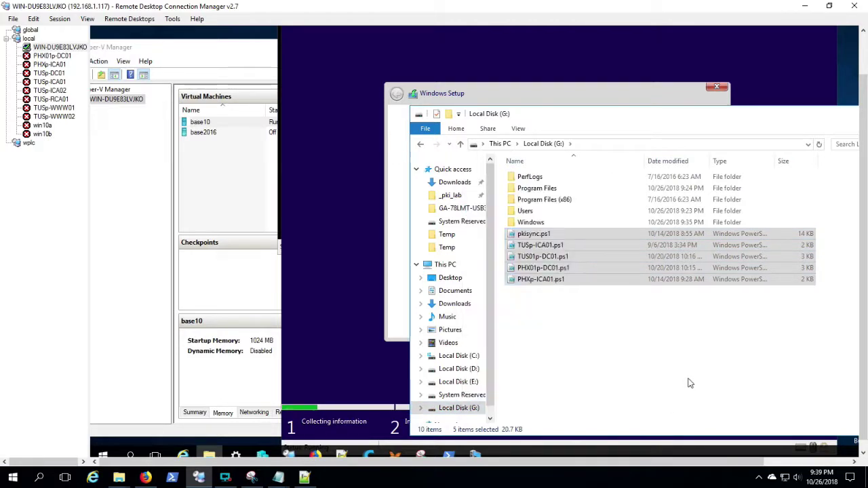
{"action": "left_click", "coordinate": [420, 144]}
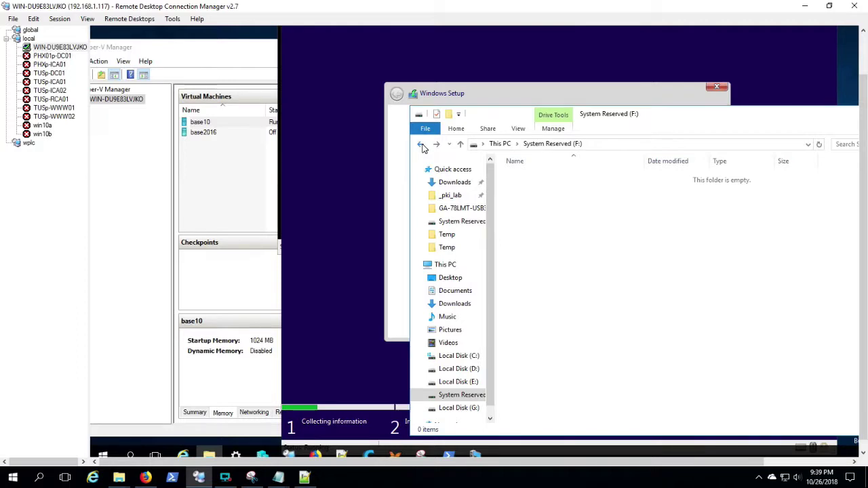
{"action": "left_click", "coordinate": [421, 145]}
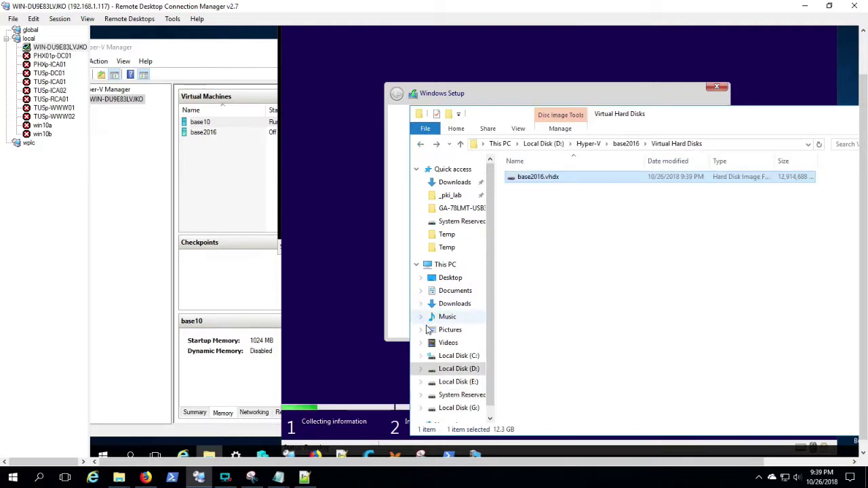
{"action": "left_click", "coordinate": [467, 411]}
{"action": "right_click", "coordinate": [467, 411]}
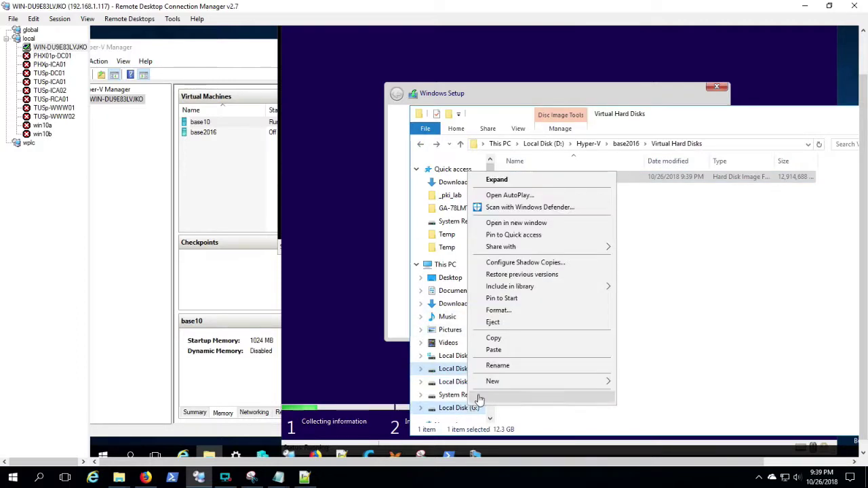
{"action": "left_click", "coordinate": [509, 323]}
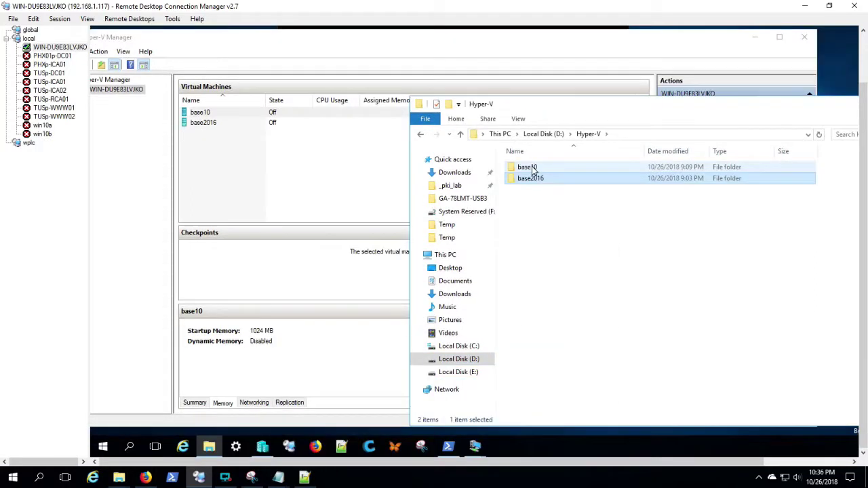
Mount the base10 virtual hard disk from the Virtual Hard Disks folder under D:\Hyper-V\base10.
{"action": "left_click", "coordinate": [533, 168]}
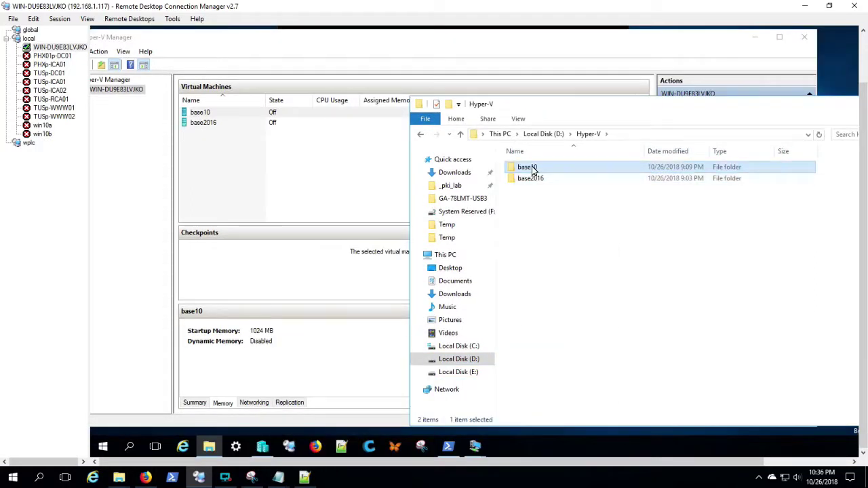
{"action": "double_click", "coordinate": [532, 167]}
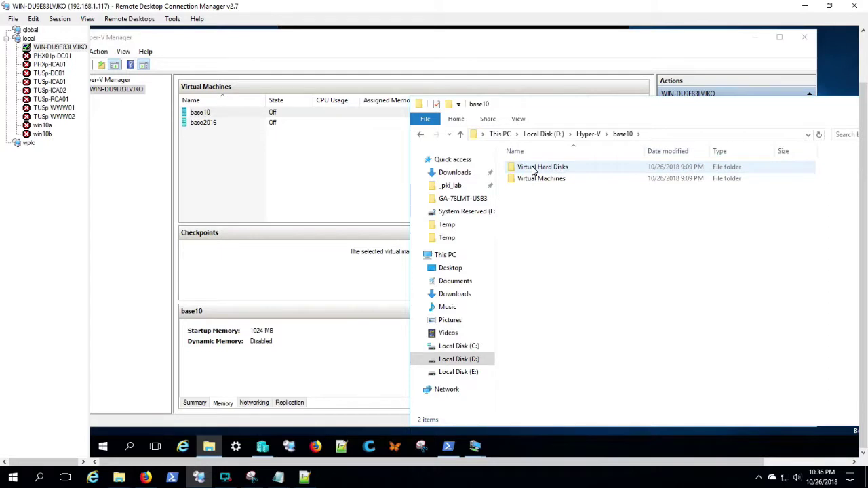
{"action": "double_click", "coordinate": [532, 170]}
{"action": "right_click", "coordinate": [534, 168]}
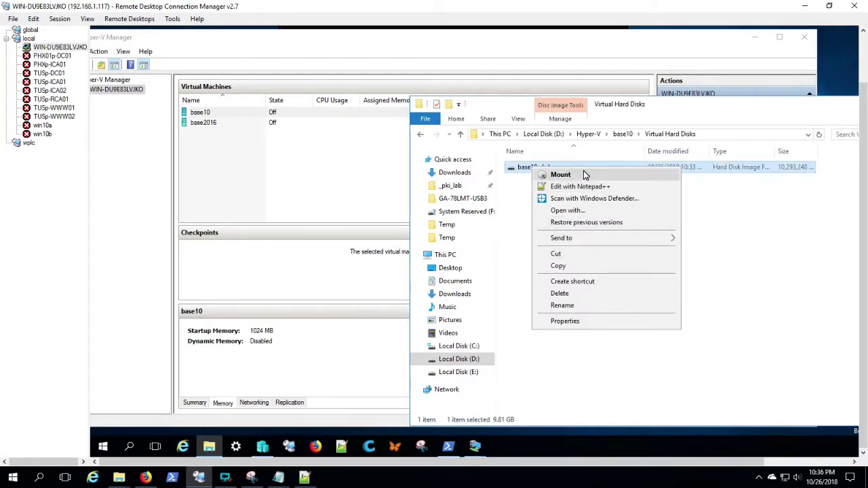
{"action": "left_click", "coordinate": [560, 175]}
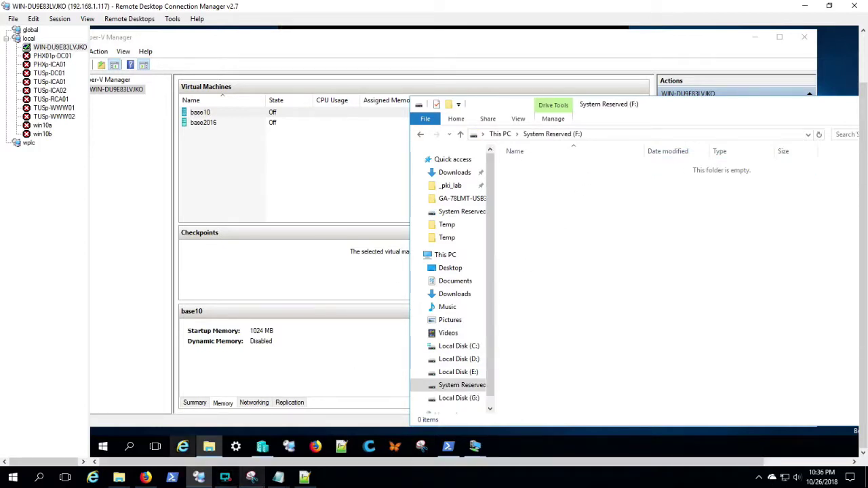
Bring up the local _pki_lab folder and copy win10a.ps1 and win10b.ps1 to the clipboard.
{"action": "mouse_move", "coordinate": [280, 479]}
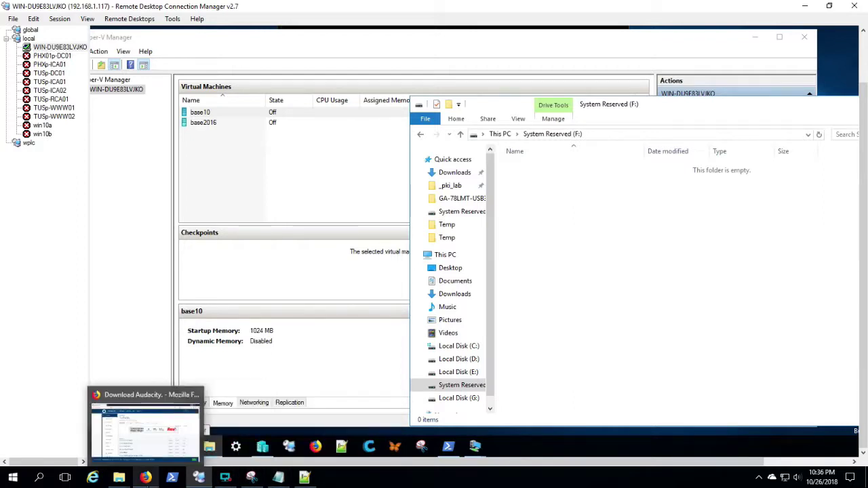
{"action": "left_click", "coordinate": [126, 480]}
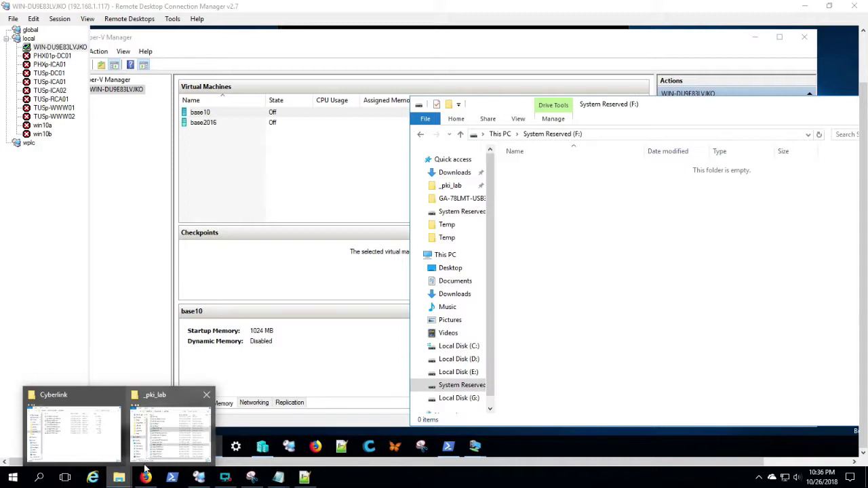
{"action": "left_click", "coordinate": [146, 463]}
{"action": "scroll", "coordinate": [249, 226], "scroll_direction": "up", "scroll_amount": 4}
{"action": "left_click", "coordinate": [248, 227]}
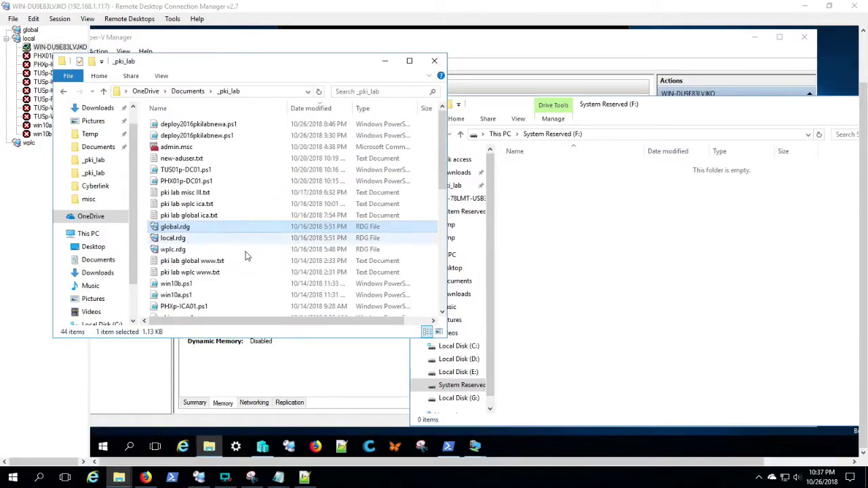
{"action": "left_click", "coordinate": [163, 284]}
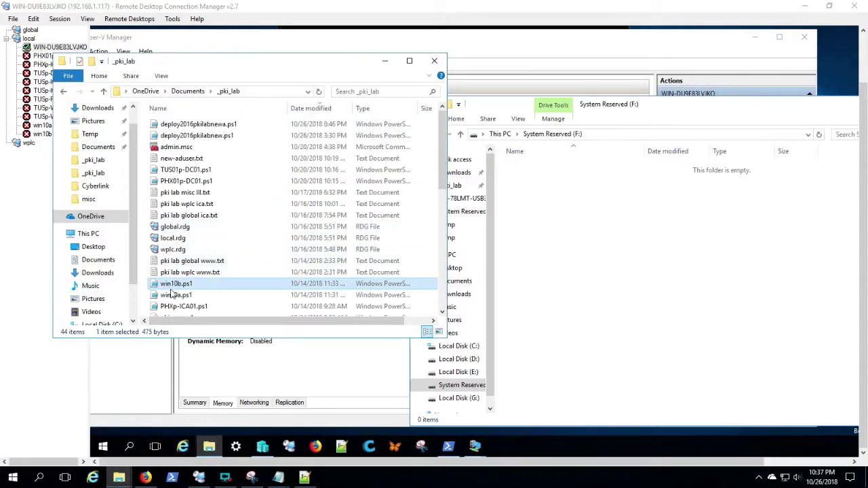
{"action": "left_click", "coordinate": [174, 298], "text": "ctrl"}
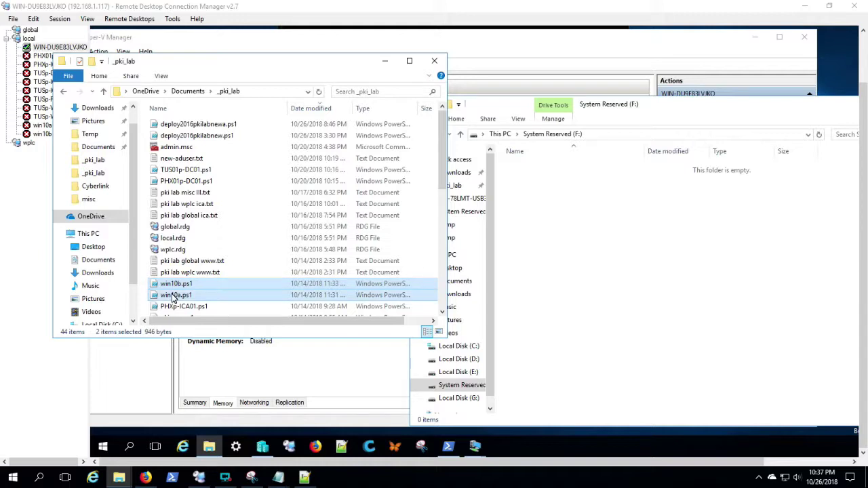
{"action": "right_click", "coordinate": [174, 298]}
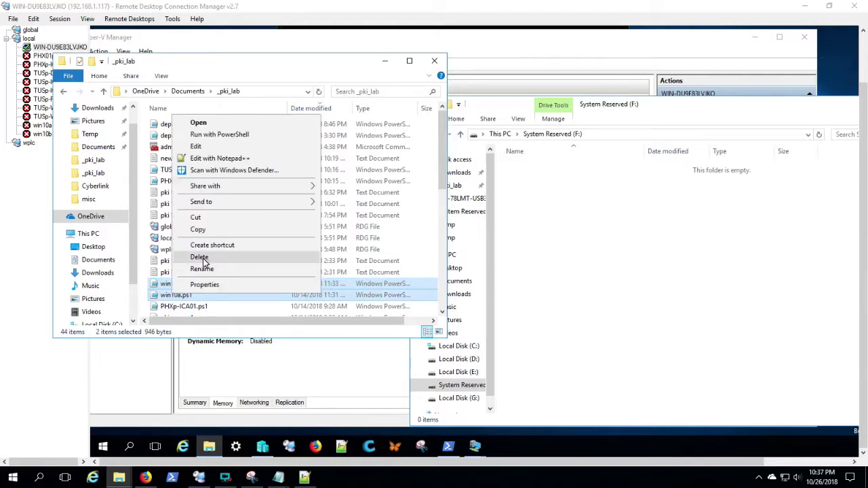
{"action": "left_click", "coordinate": [208, 230]}
Paste the two copied win10 scripts into the root of Local Disk (G:) on the mounted base10 disk.
{"action": "right_click", "coordinate": [622, 233]}
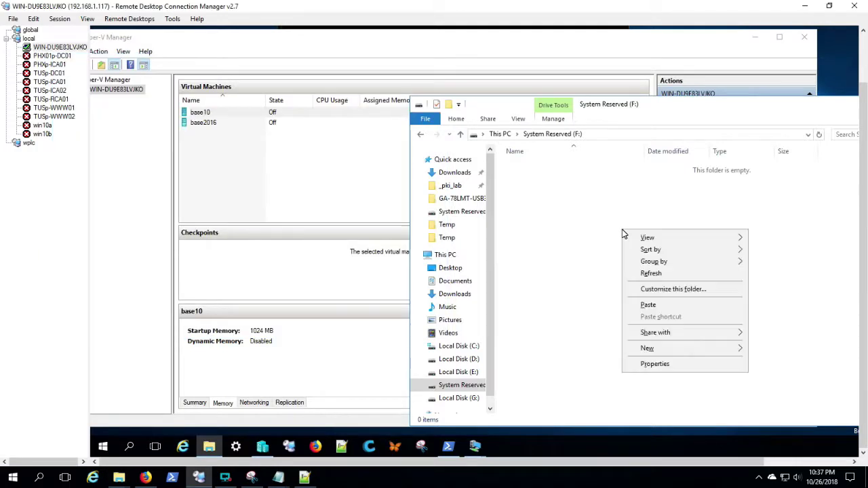
{"action": "left_click", "coordinate": [458, 400]}
{"action": "right_click", "coordinate": [587, 299]}
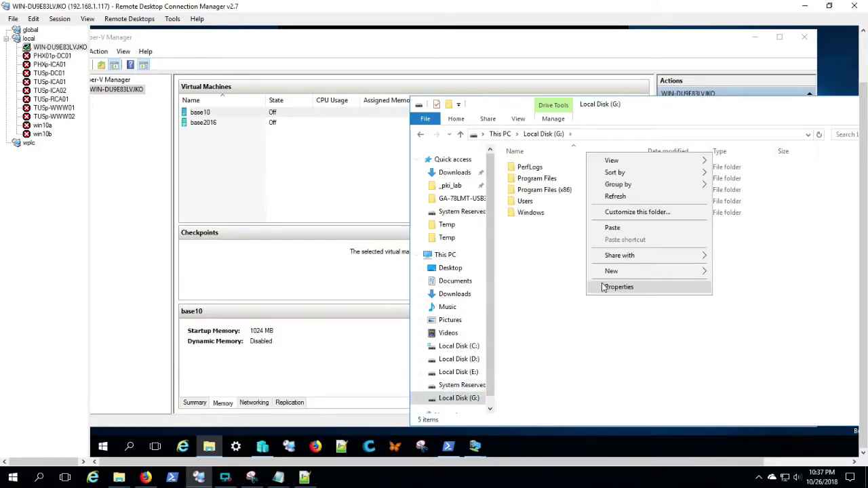
{"action": "left_click", "coordinate": [620, 229]}
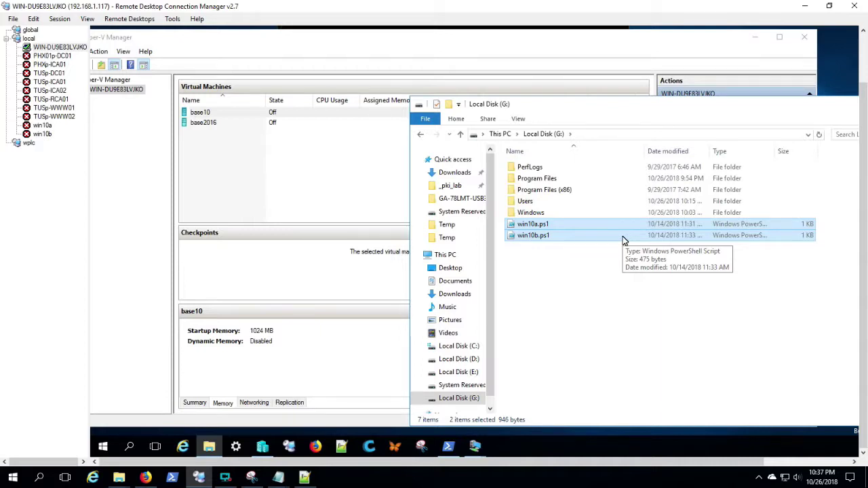
Eject Local Disk (G:) to dismount the base10 disk and return to Hyper-V Manager.
{"action": "right_click", "coordinate": [463, 400]}
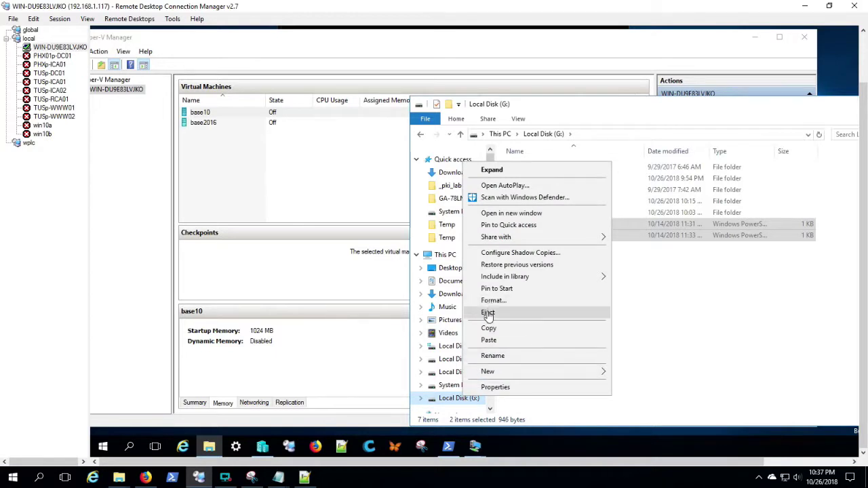
{"action": "key", "text": "Escape"}
{"action": "key", "text": "alt+F4"}
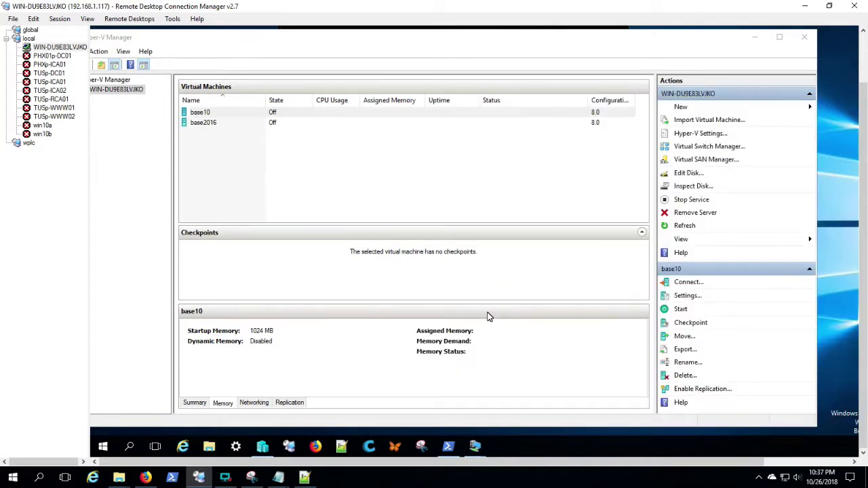